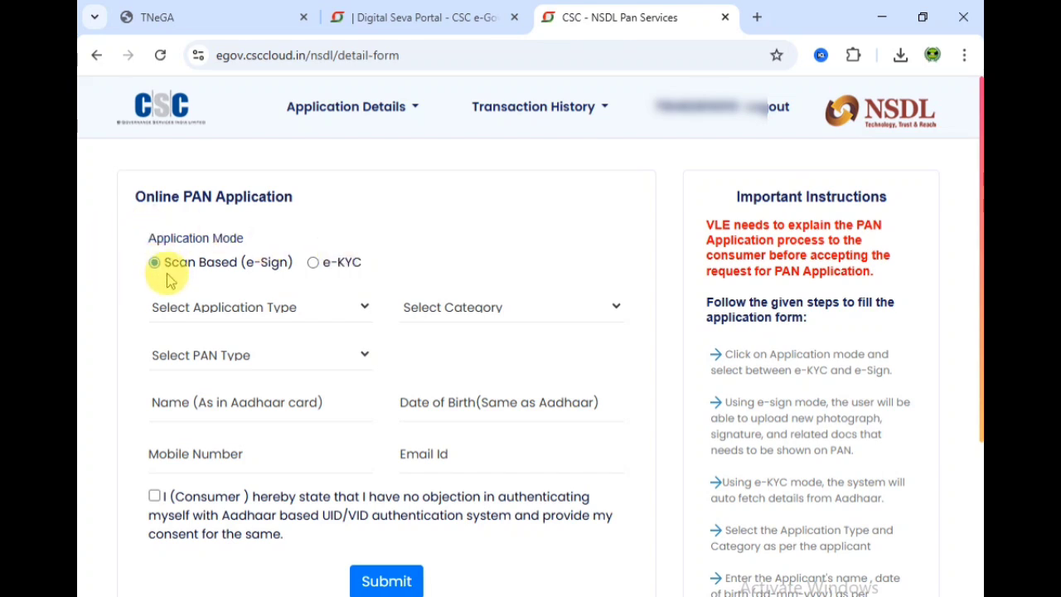
Set the application type to PAN - Indian Citizen (Form 49A), category INDIVIDUAL and PAN type Physical PAN Card/E-PAN Card
{"action": "left_click", "coordinate": [184, 309]}
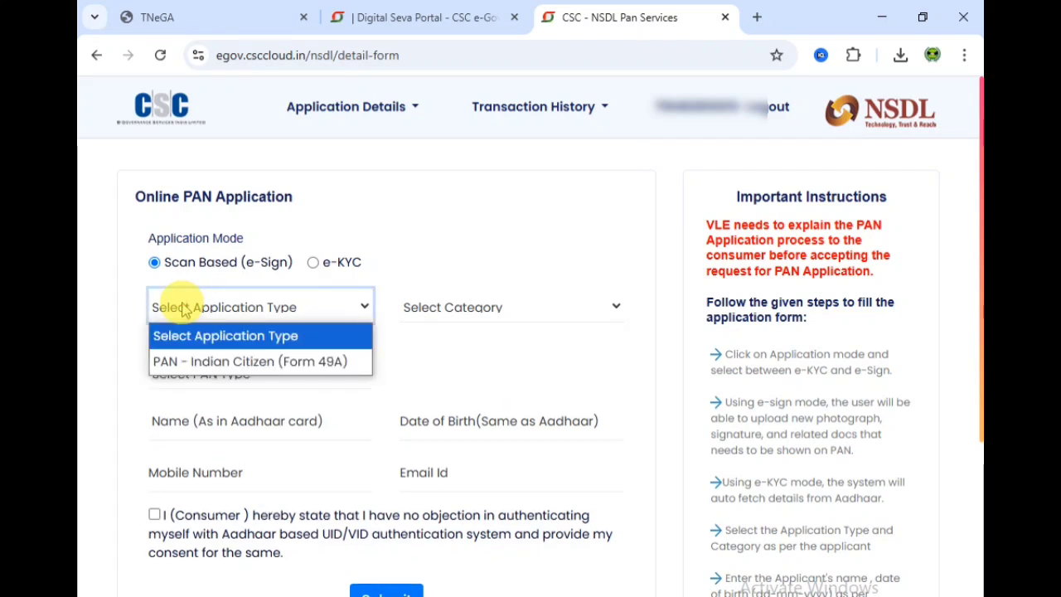
{"action": "left_click", "coordinate": [190, 361]}
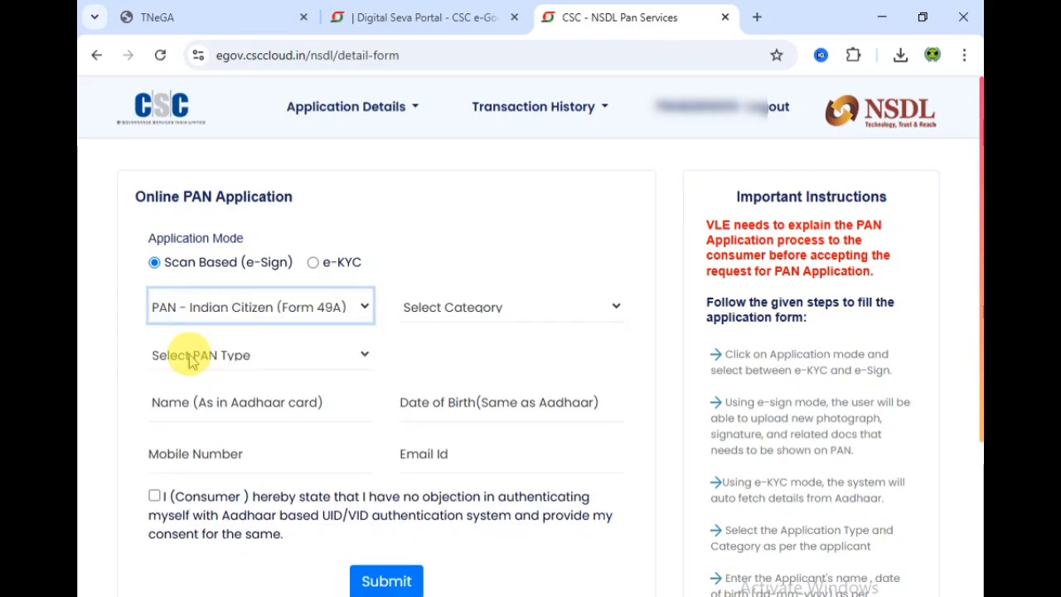
{"action": "left_click", "coordinate": [450, 321]}
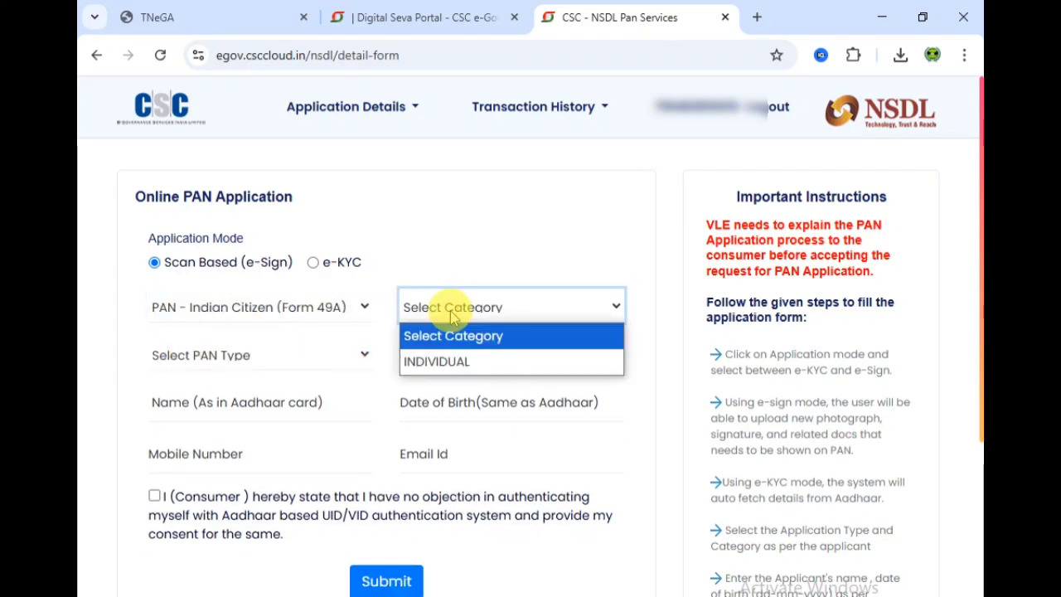
{"action": "left_click", "coordinate": [446, 362]}
{"action": "left_click", "coordinate": [256, 357]}
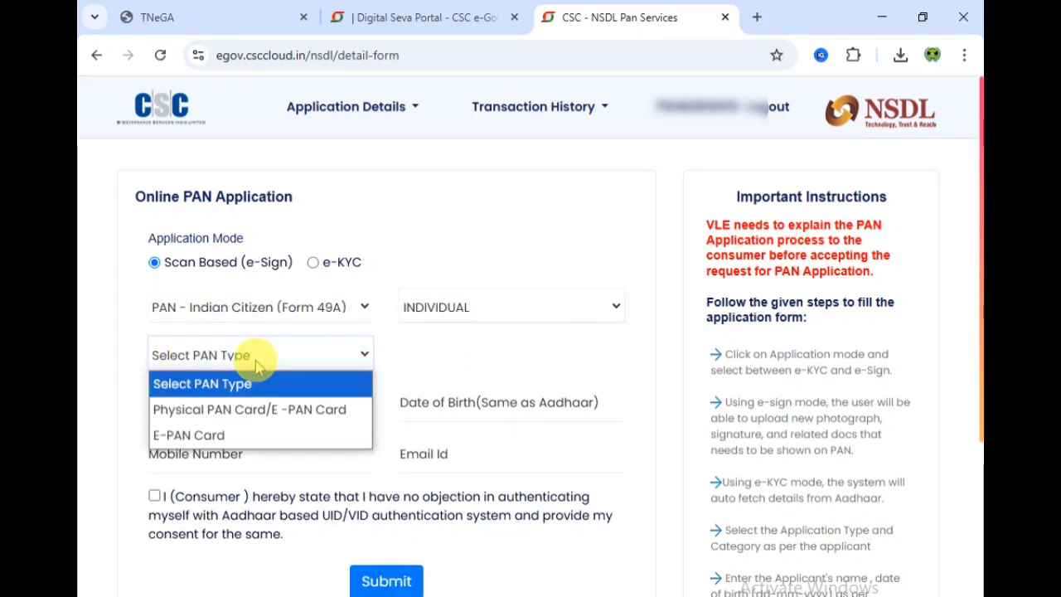
{"action": "left_click", "coordinate": [248, 409]}
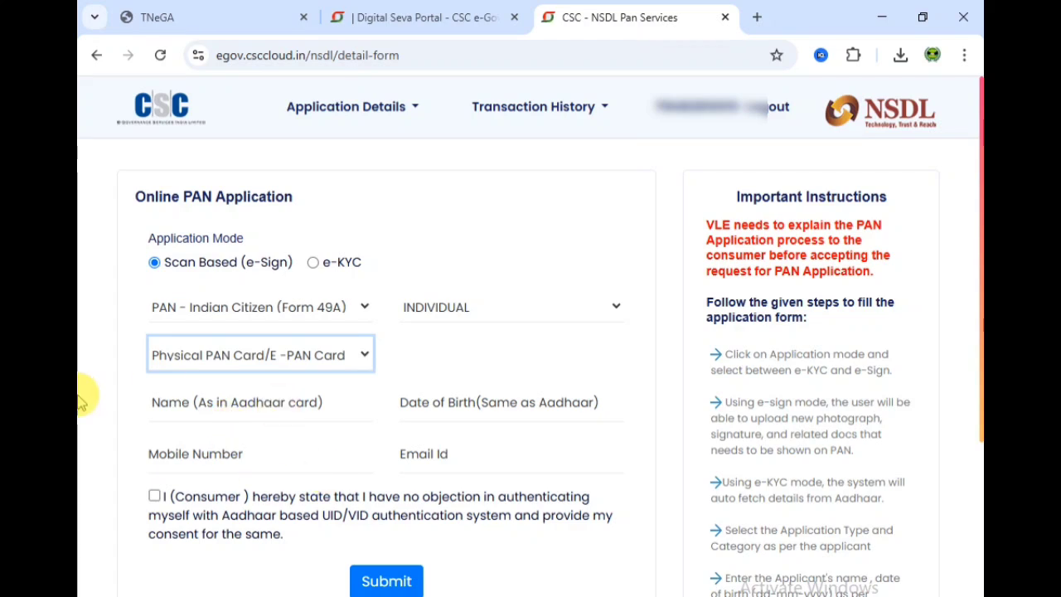
Enter the applicant's name as in Aadhaar, in capital letters
{"action": "left_click", "coordinate": [213, 401]}
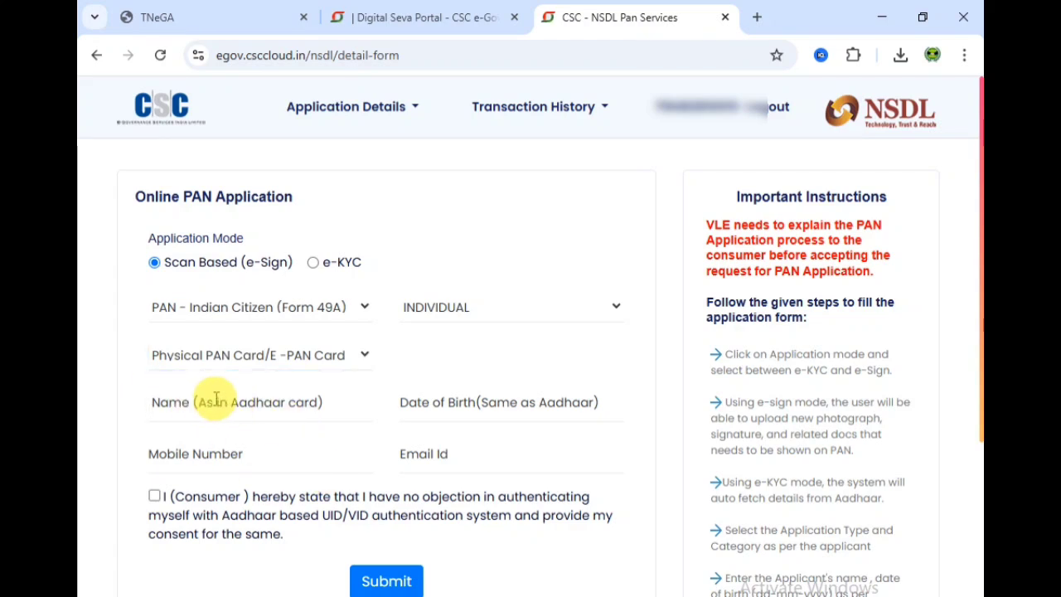
{"action": "key", "text": "Caps_Lock"}
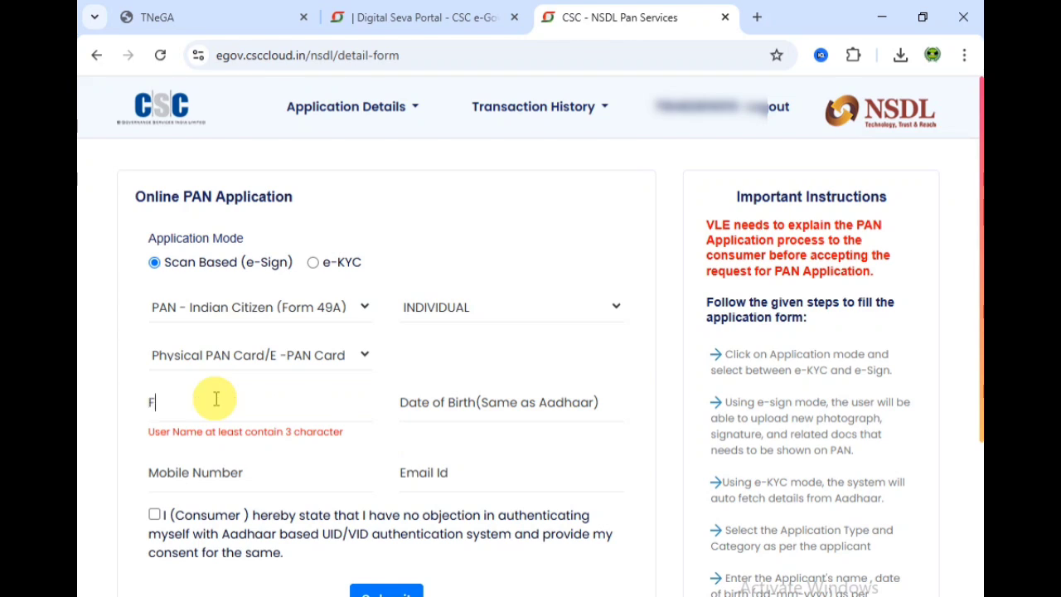
{"action": "key", "text": "BackSpace"}
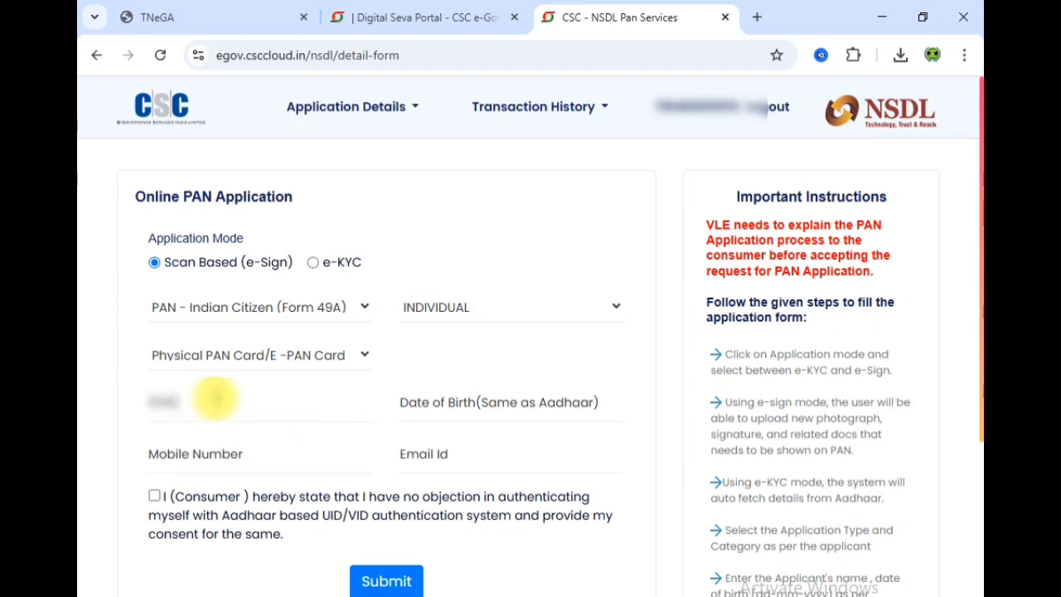
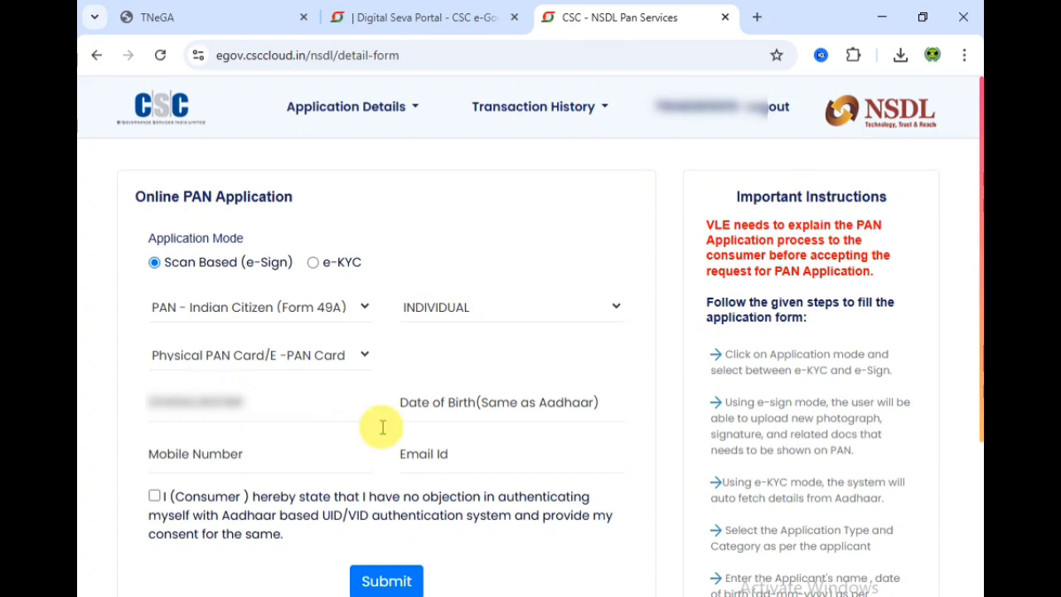
Enter the applicant's date of birth as per Aadhaar
{"action": "left_click", "coordinate": [543, 404]}
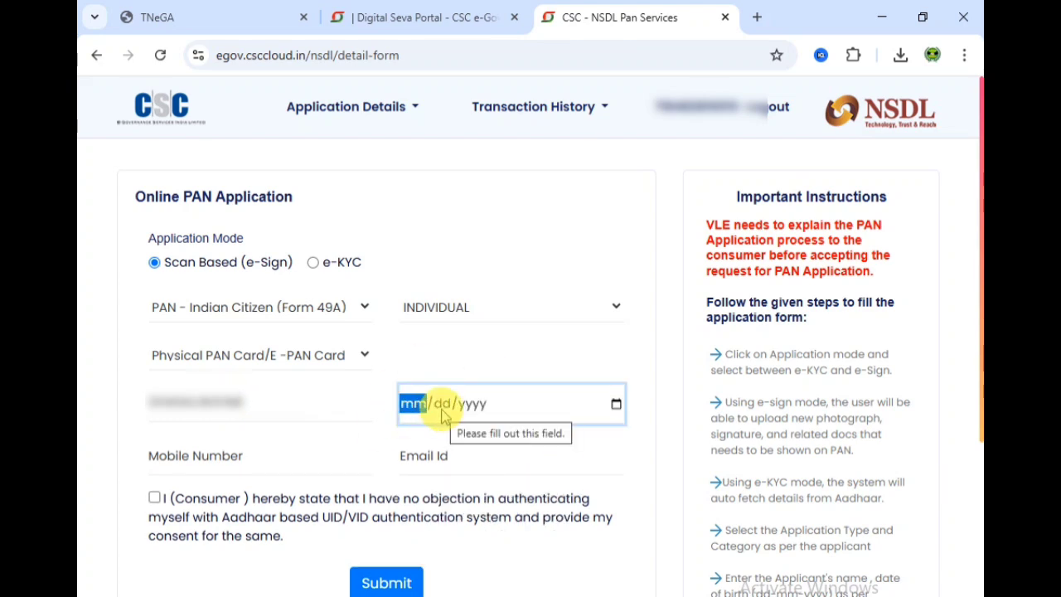
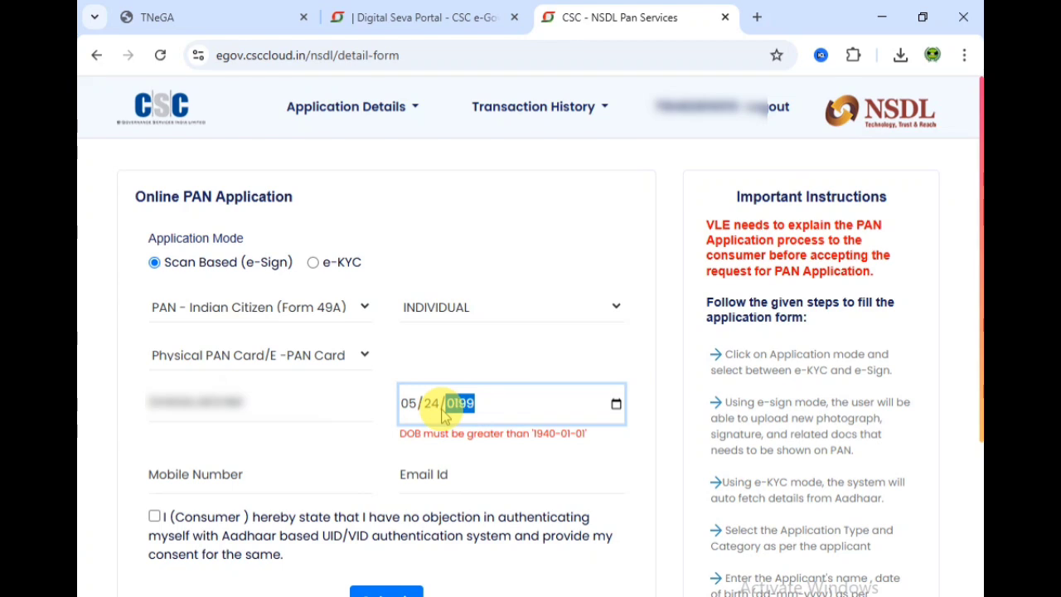
{"action": "left_click", "coordinate": [448, 362]}
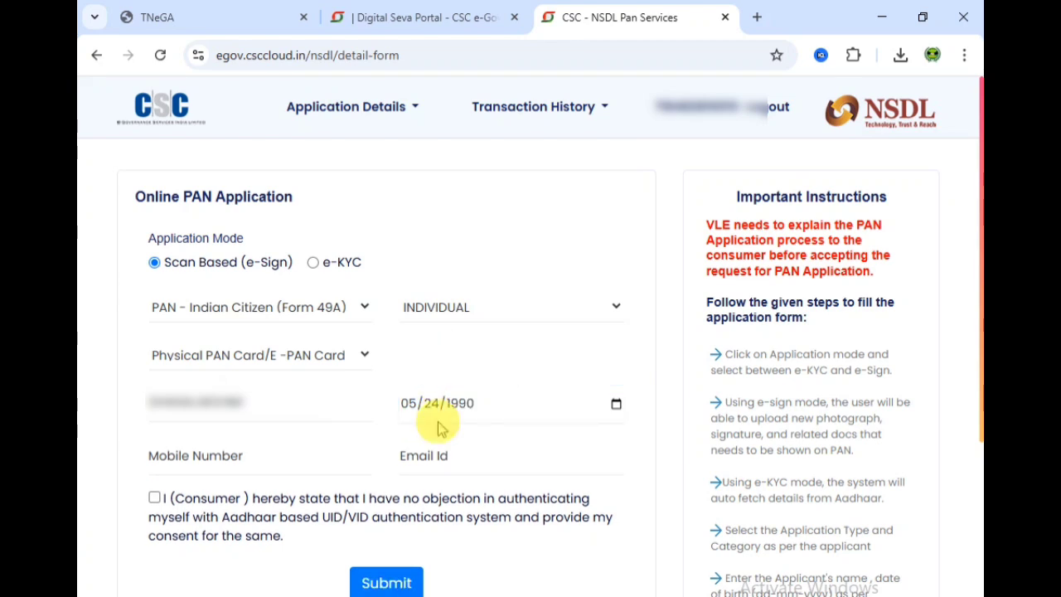
Enter the applicant's 10-digit mobile number
{"action": "left_click", "coordinate": [196, 457]}
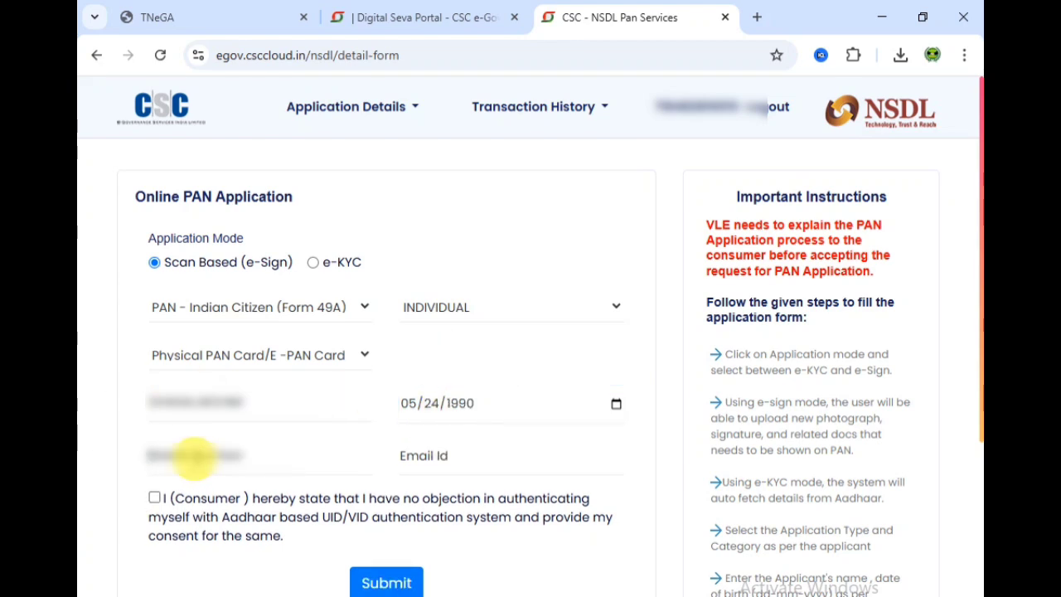
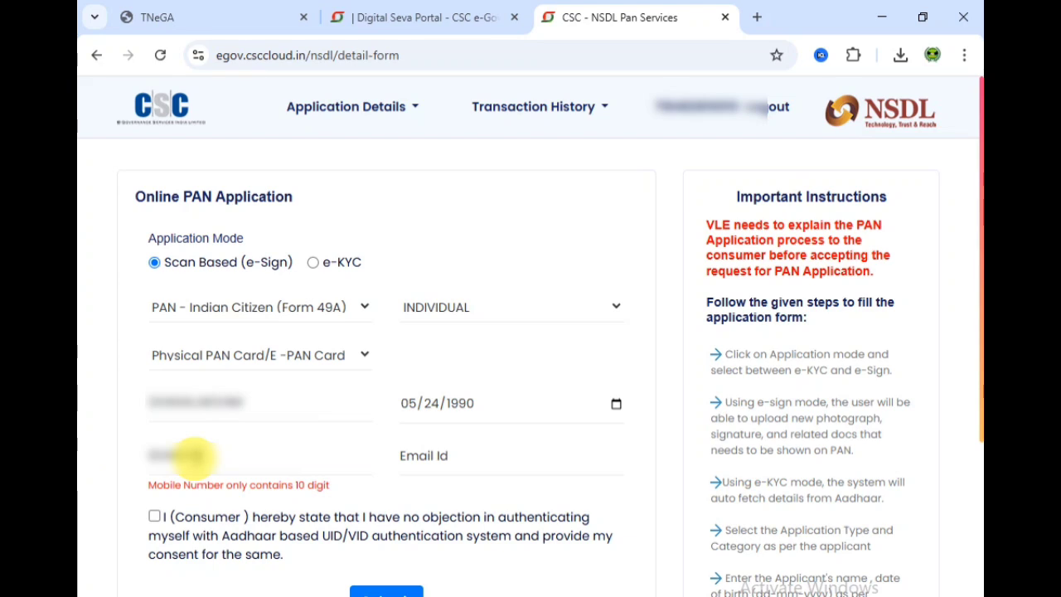
Fill in the applicant's e-mail address
{"action": "left_click", "coordinate": [467, 463]}
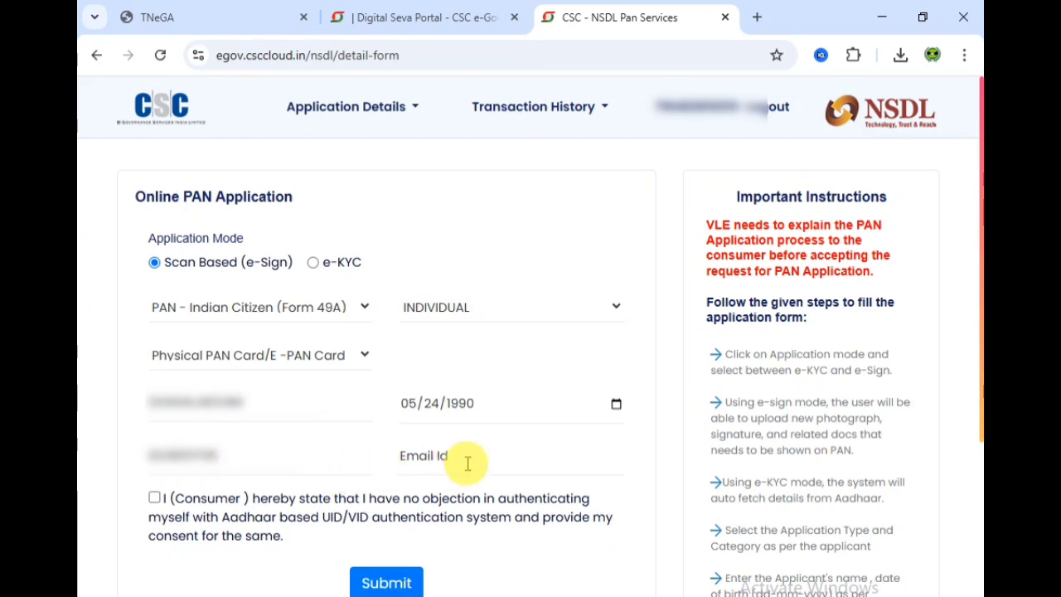
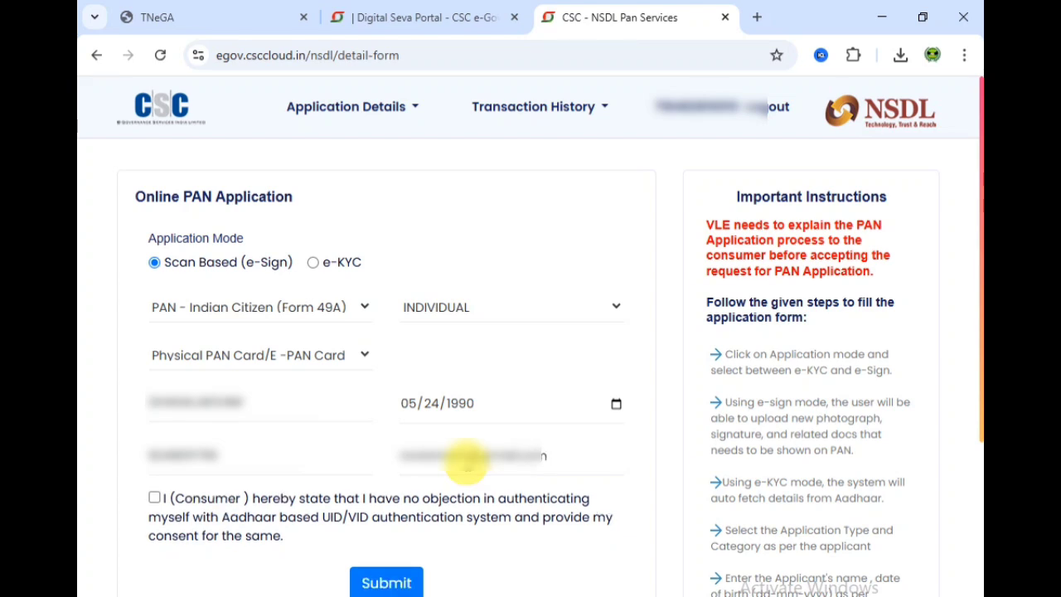
Tick the consumer's Aadhaar authentication consent and submit the application form
{"action": "left_click", "coordinate": [155, 497]}
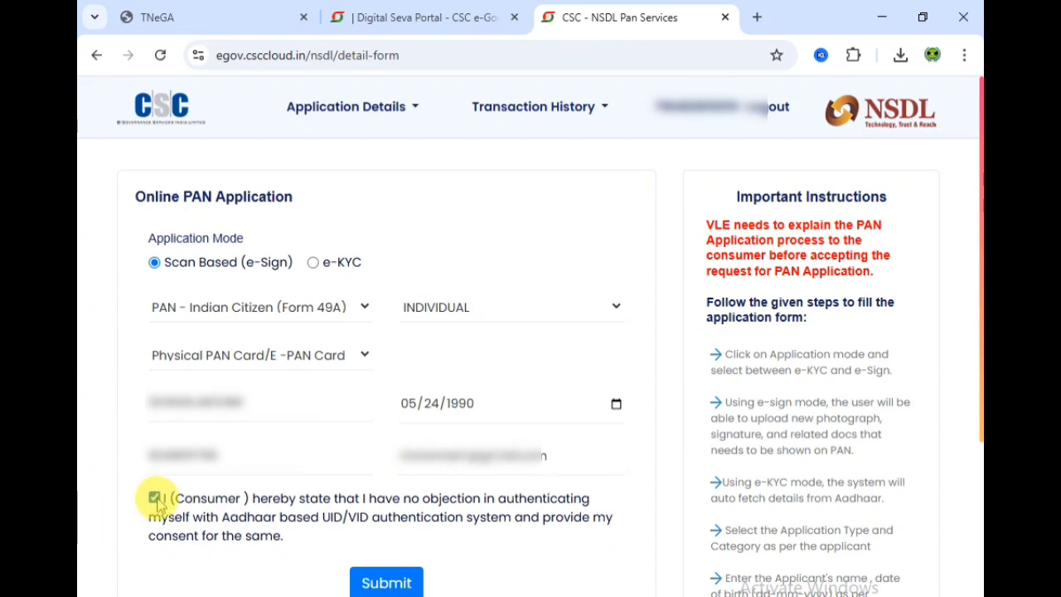
{"action": "left_click", "coordinate": [386, 582]}
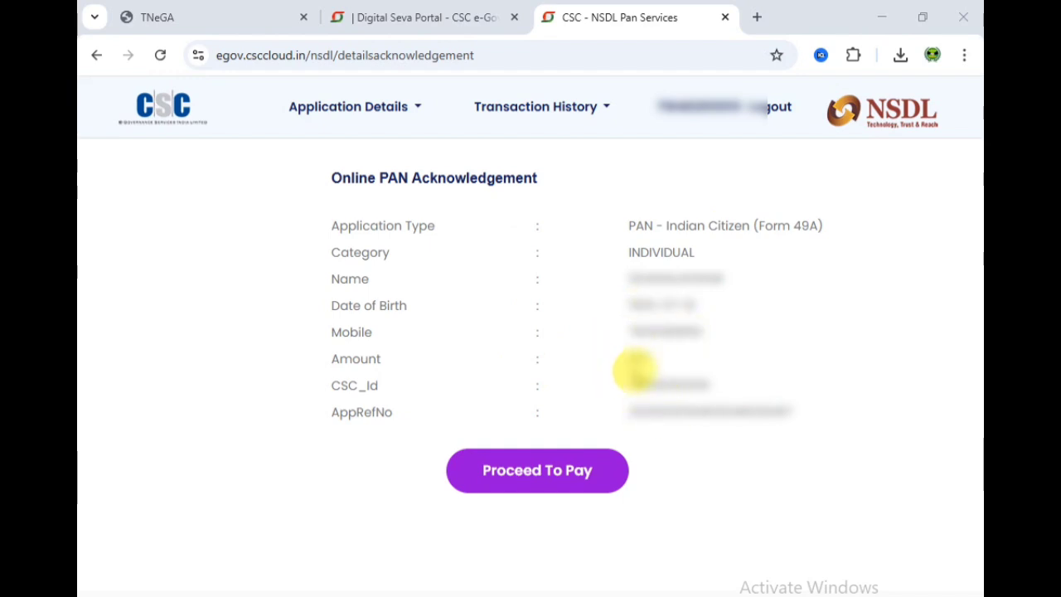
Proceed to pay and validate the wallet payment with the wallet password
{"action": "left_click", "coordinate": [560, 470]}
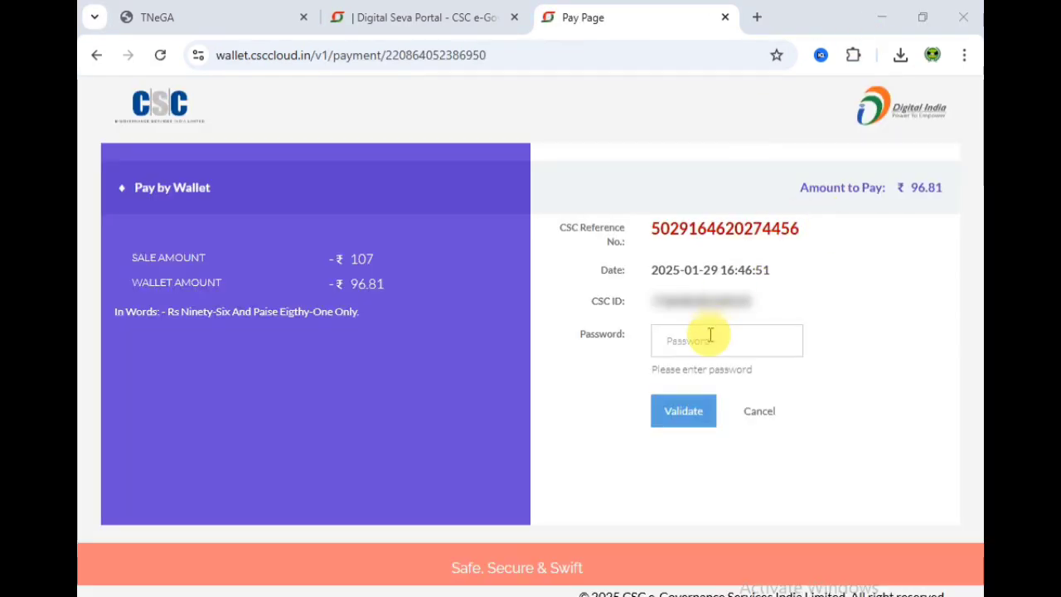
{"action": "left_click", "coordinate": [710, 334]}
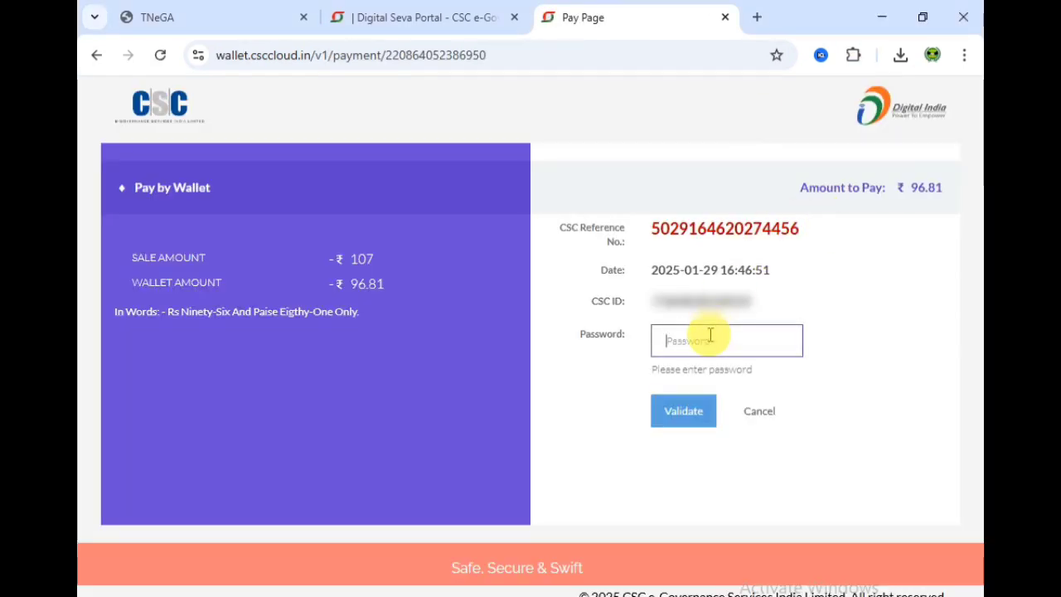
{"action": "type", "text": "••••••••"}
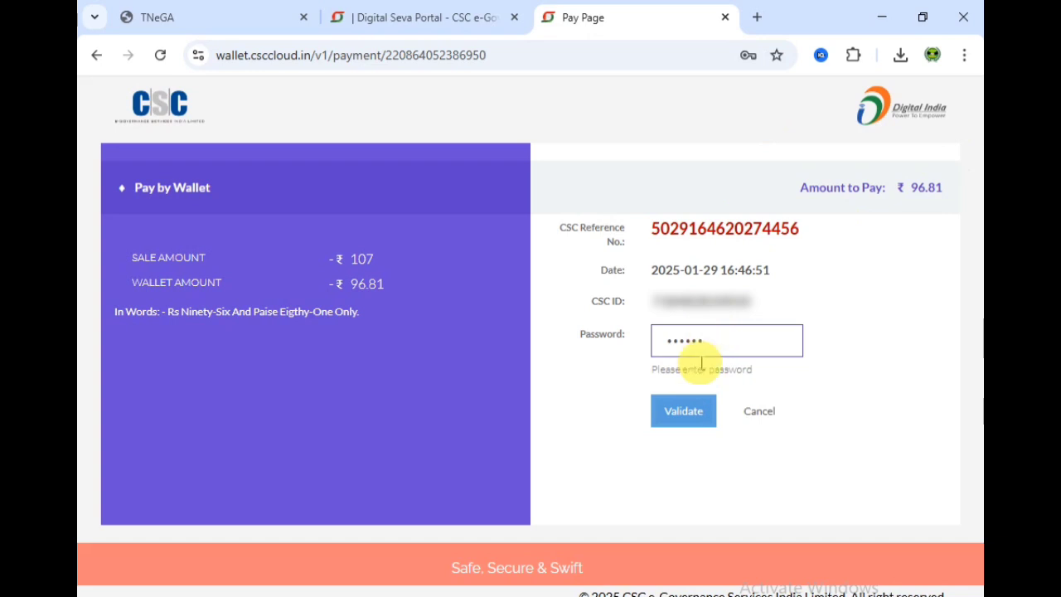
{"action": "left_click", "coordinate": [686, 415]}
Enter the 6-digit wallet PIN and pay ₹ 96.81
{"action": "left_click", "coordinate": [729, 334]}
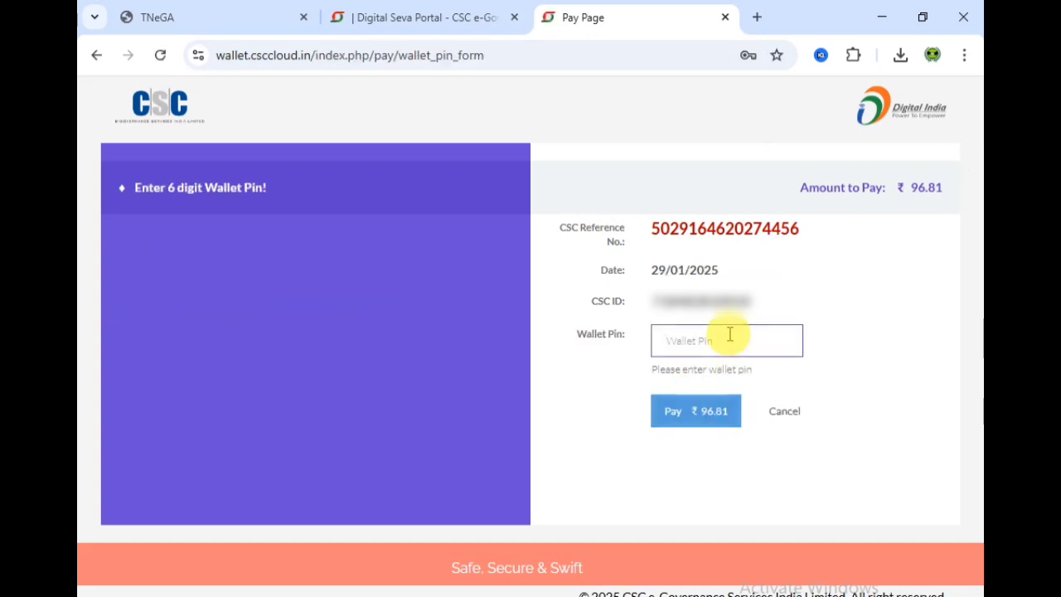
{"action": "type", "text": "••••••"}
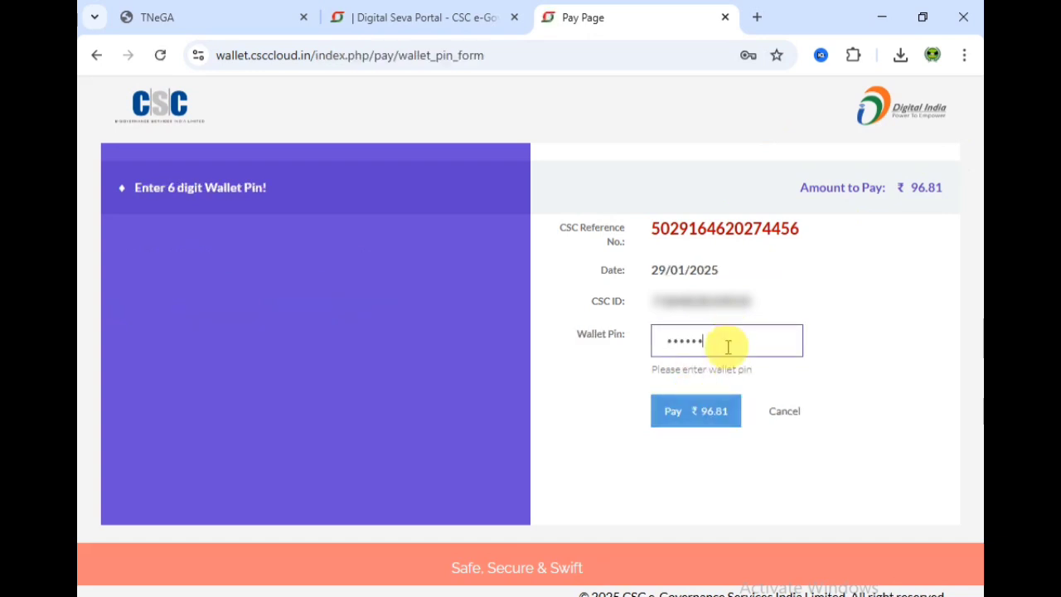
{"action": "left_click", "coordinate": [703, 411]}
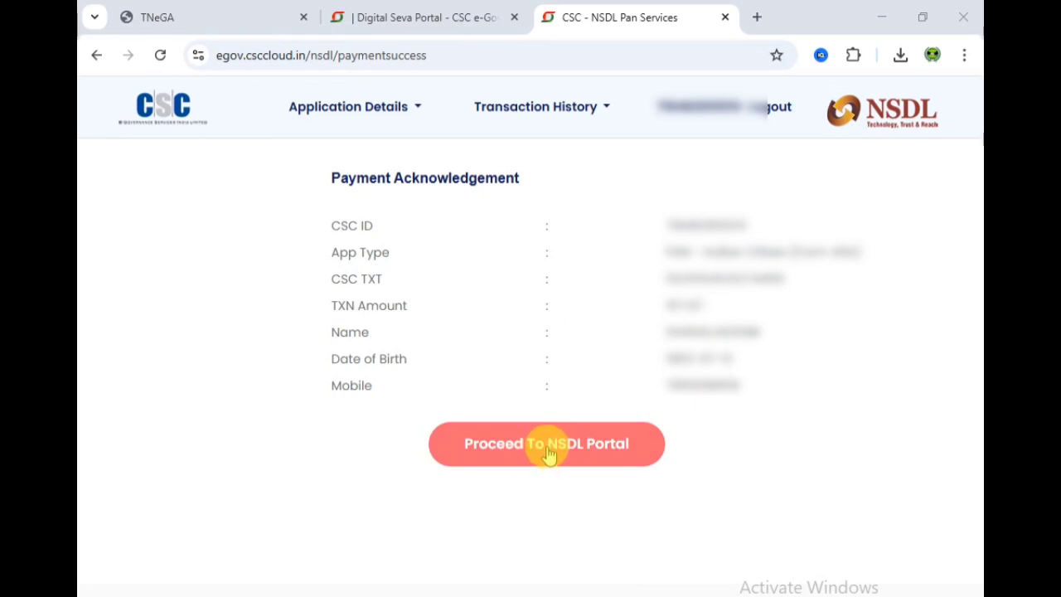
Proceed to the NSDL portal and submit the OTP verification code
{"action": "left_click", "coordinate": [547, 450]}
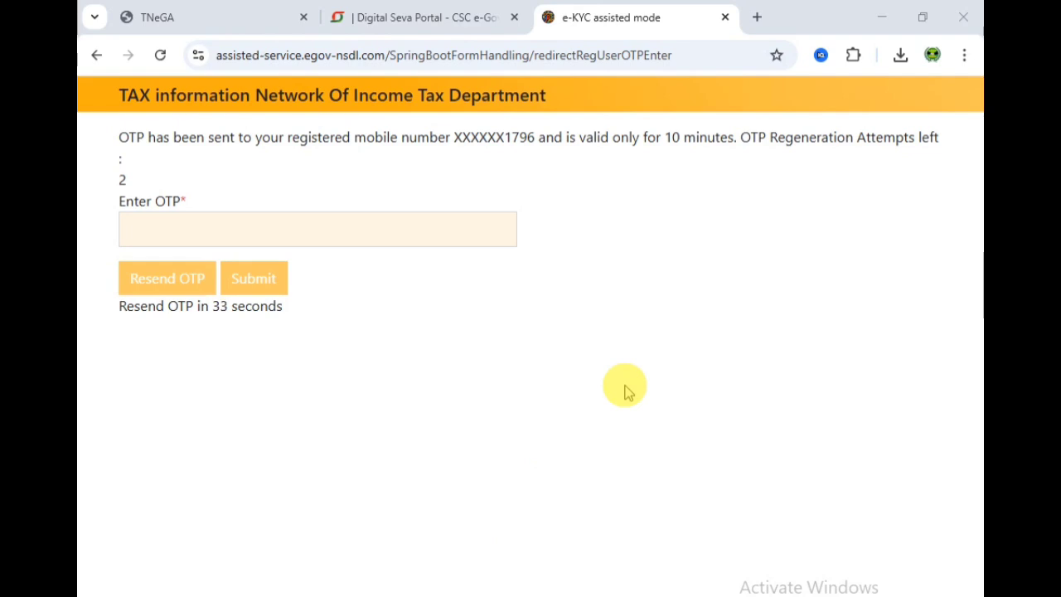
{"action": "left_click", "coordinate": [378, 225]}
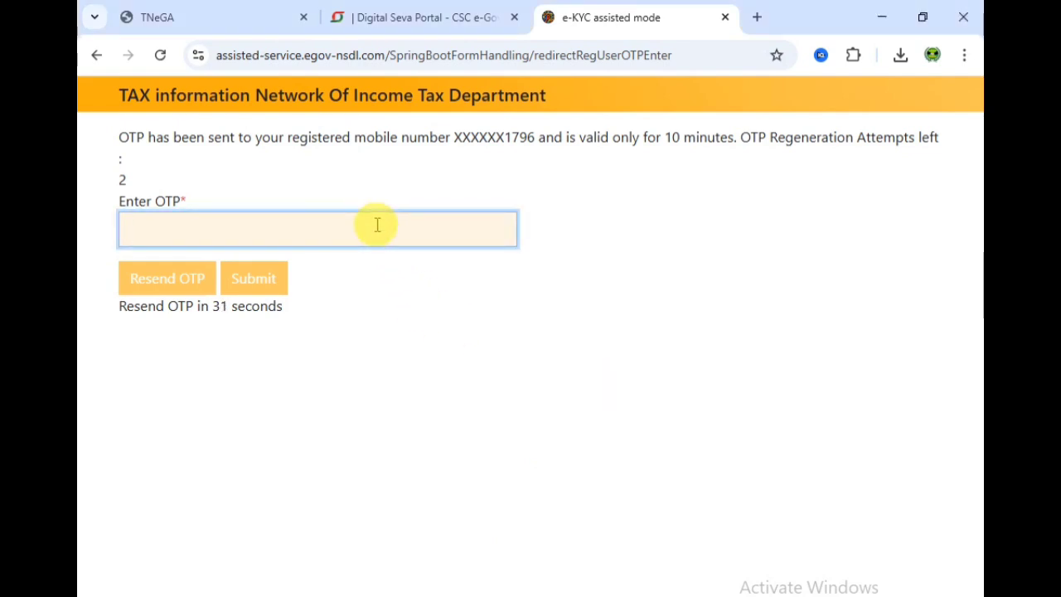
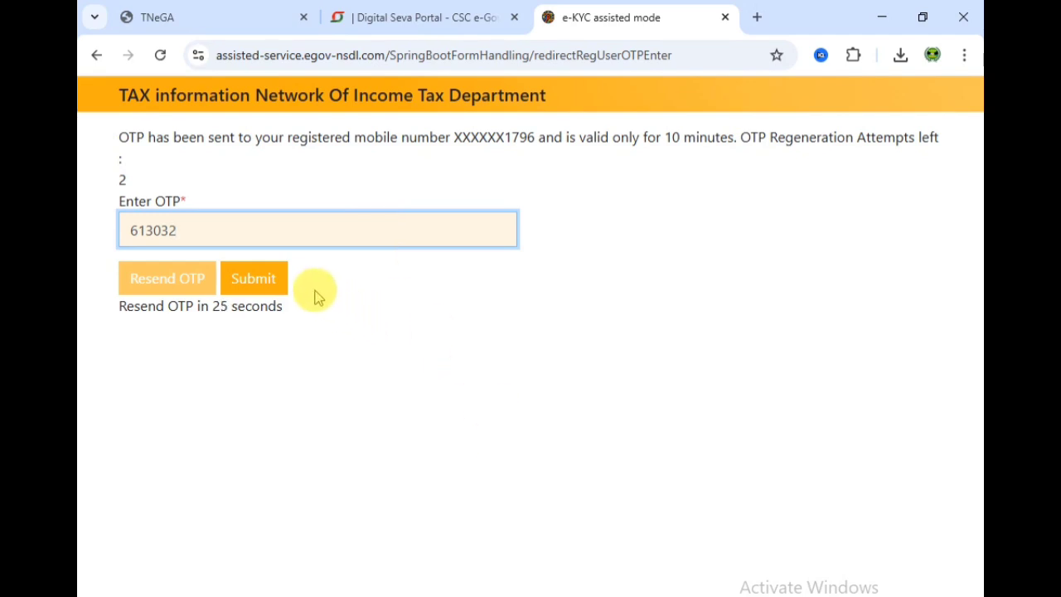
{"action": "left_click", "coordinate": [250, 279]}
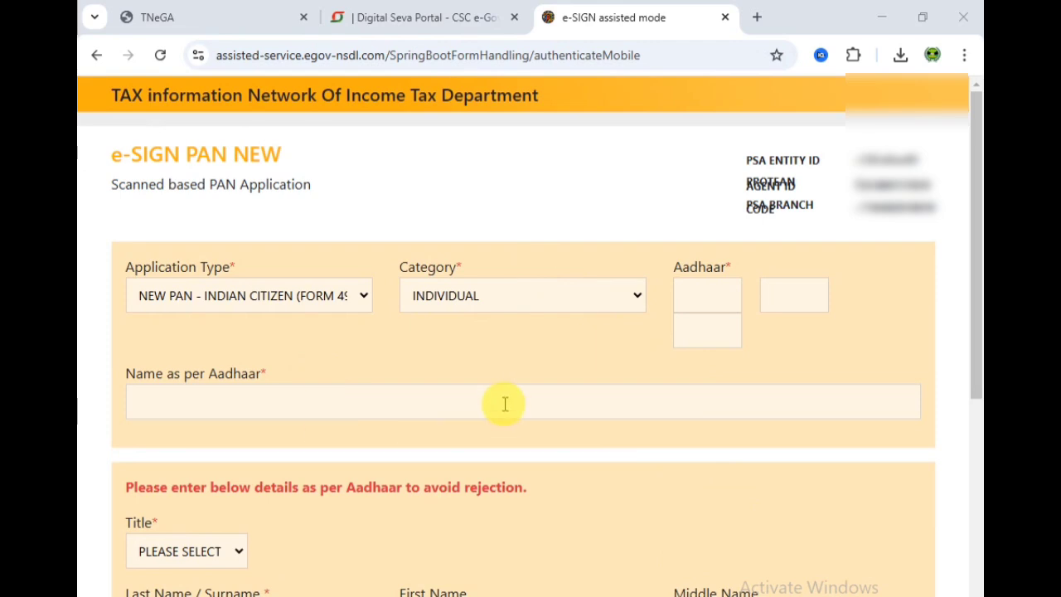
Enter the applicant's 12-digit Aadhaar number across the three Aadhaar boxes
{"action": "left_click", "coordinate": [707, 292]}
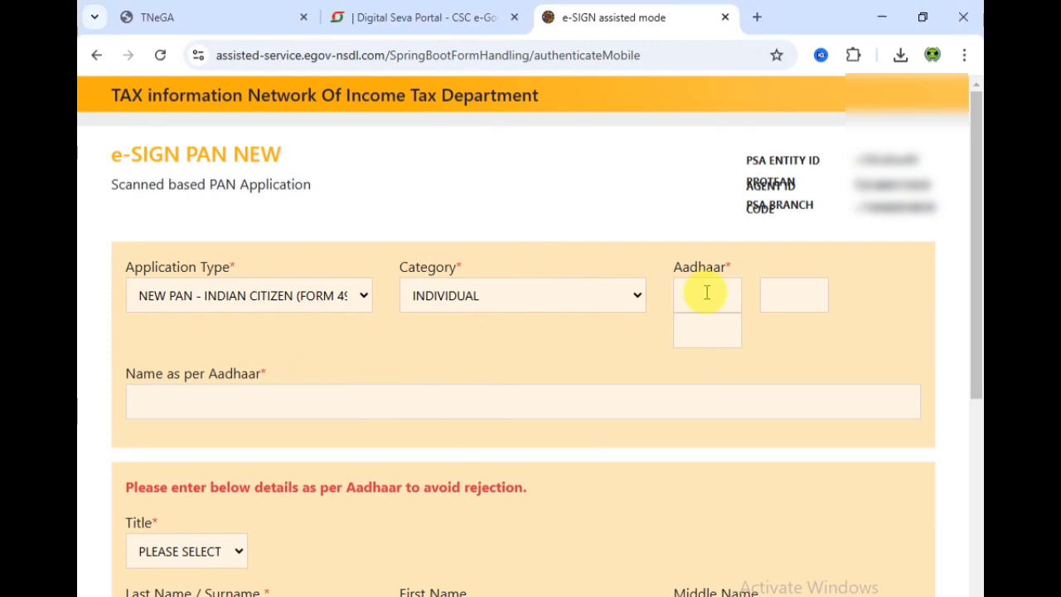
{"action": "type", "text": "****"}
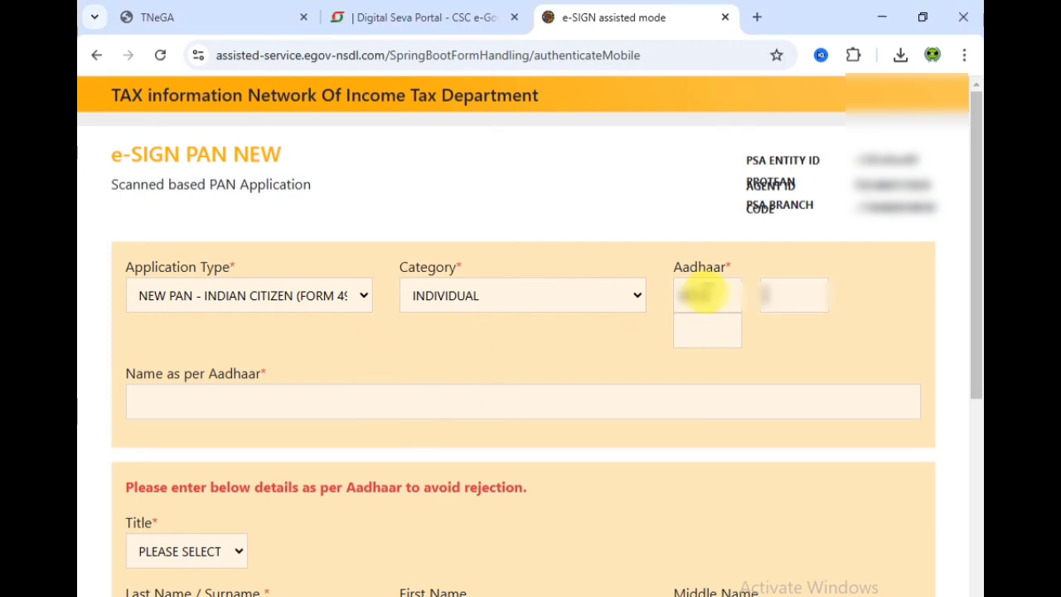
{"action": "type", "text": "***"}
{"action": "type", "text": "1071"}
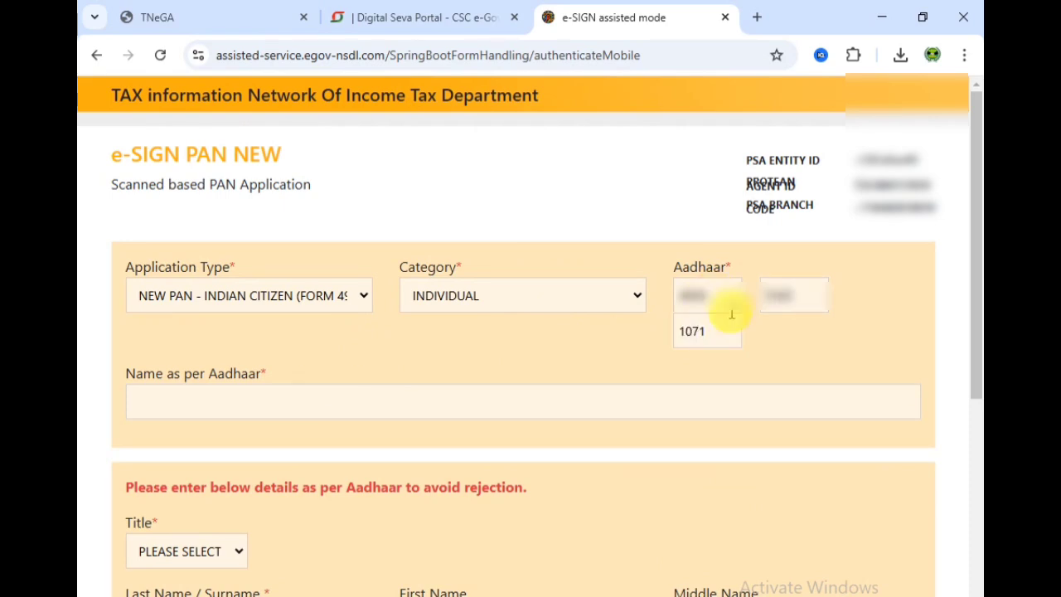
Fill in the applicant's full name exactly as it appears on the Aadhaar card
{"action": "left_click", "coordinate": [214, 396]}
{"action": "type", "text": "[blurred]"}
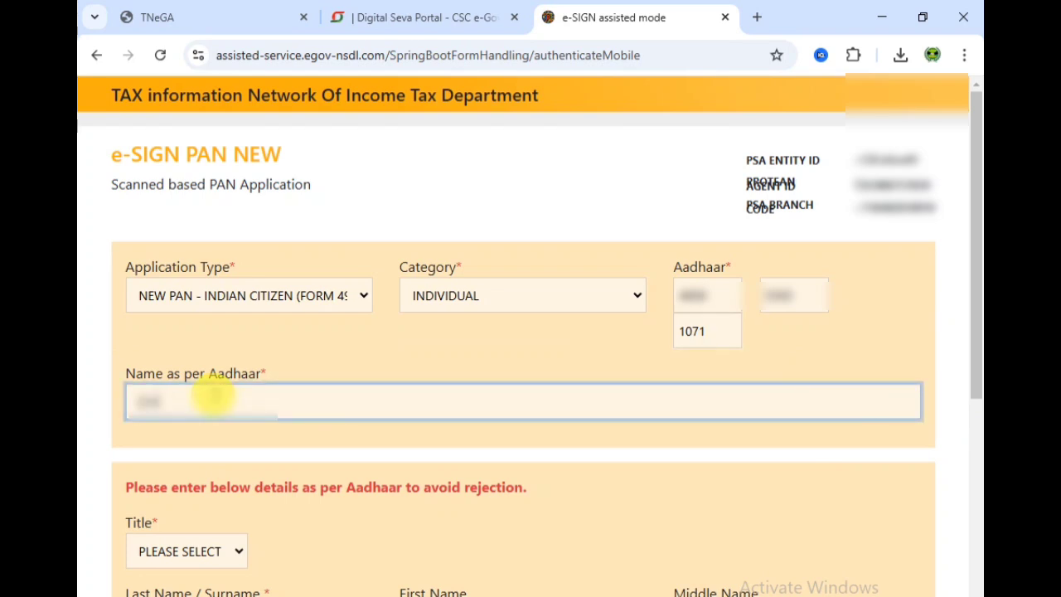
{"action": "type", "text": "[blurred]"}
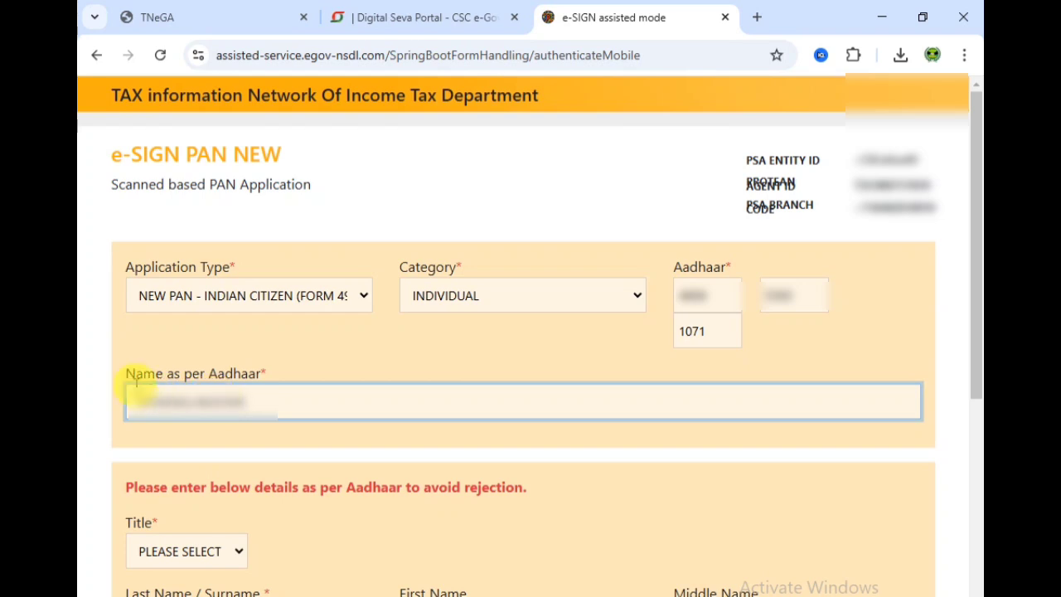
{"action": "left_click", "coordinate": [102, 381]}
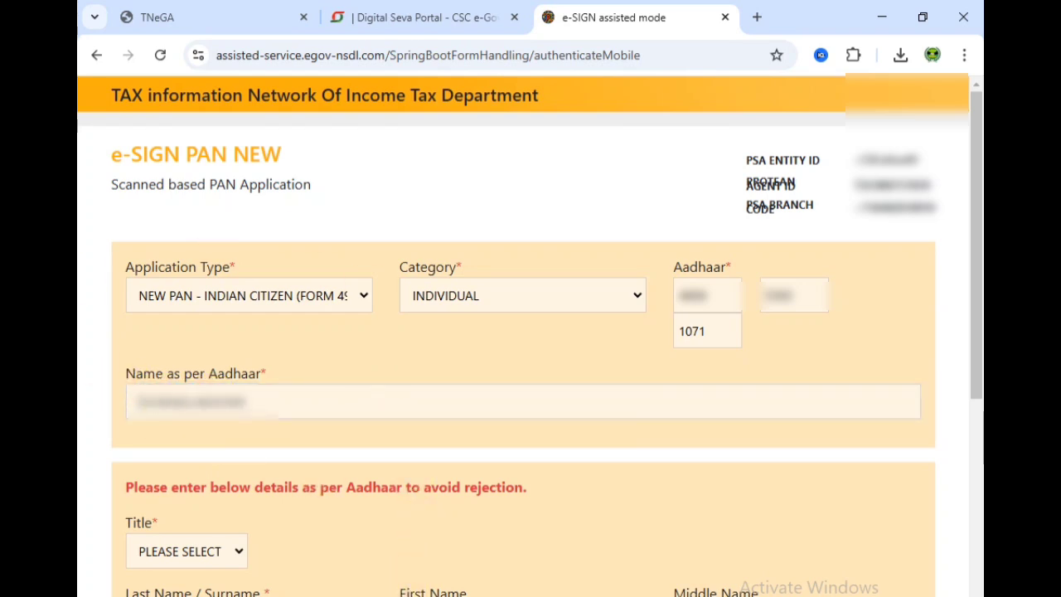
Choose the title SMT and enter the applicant's last name / surname
{"action": "scroll", "coordinate": [410, 584], "scroll_direction": "down", "scroll_amount": 5}
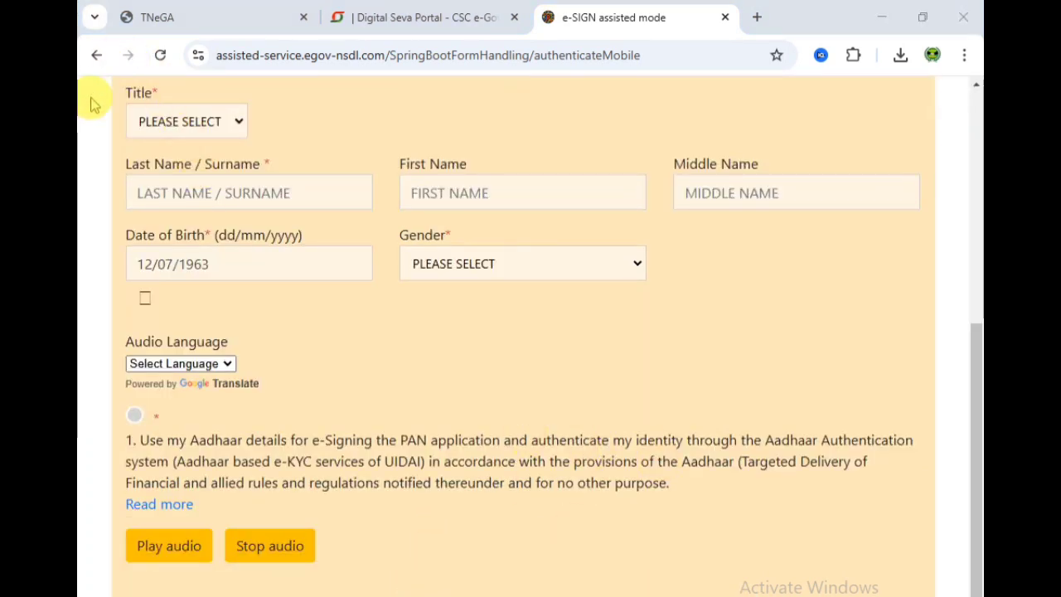
{"action": "left_click", "coordinate": [193, 130]}
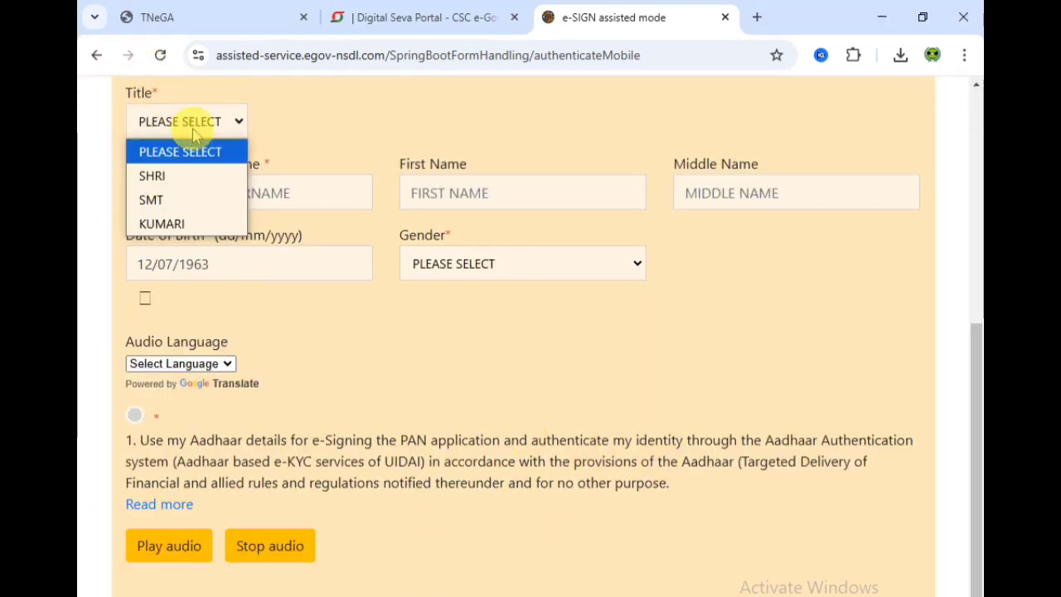
{"action": "left_click", "coordinate": [199, 199]}
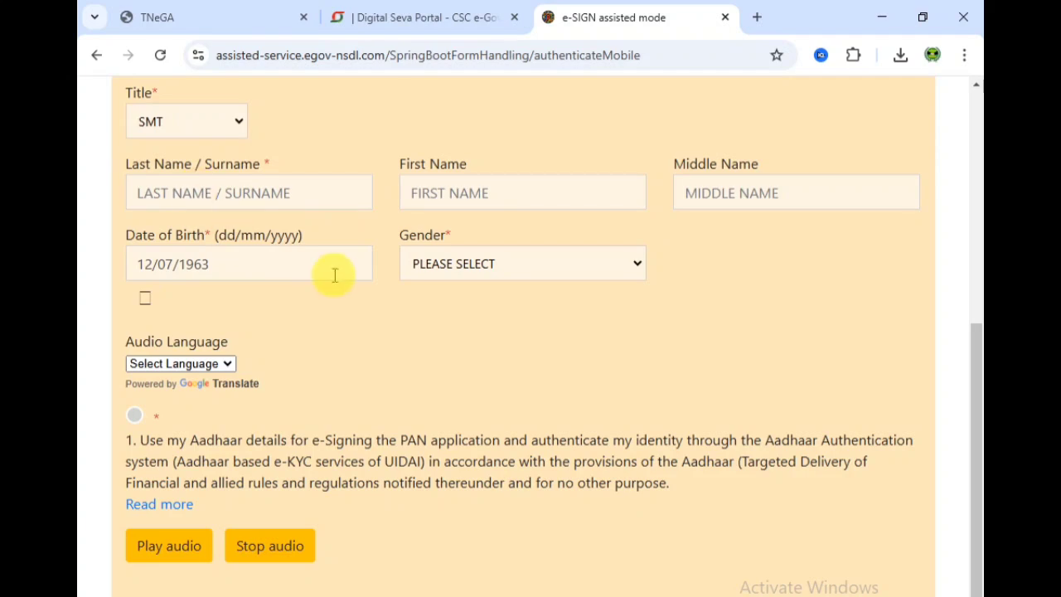
{"action": "left_click", "coordinate": [212, 192]}
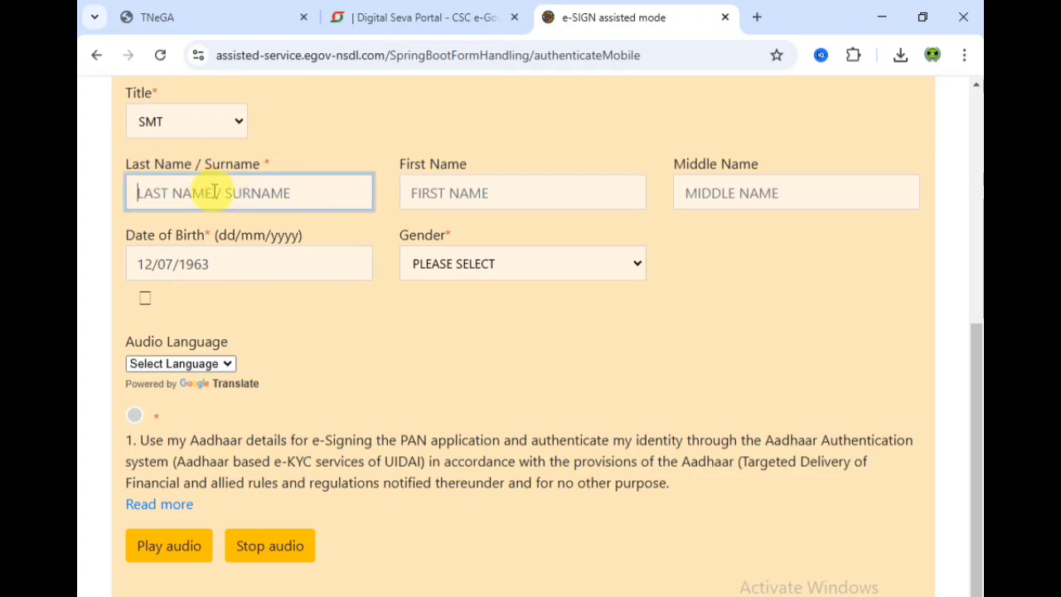
{"action": "type", "text": "****"}
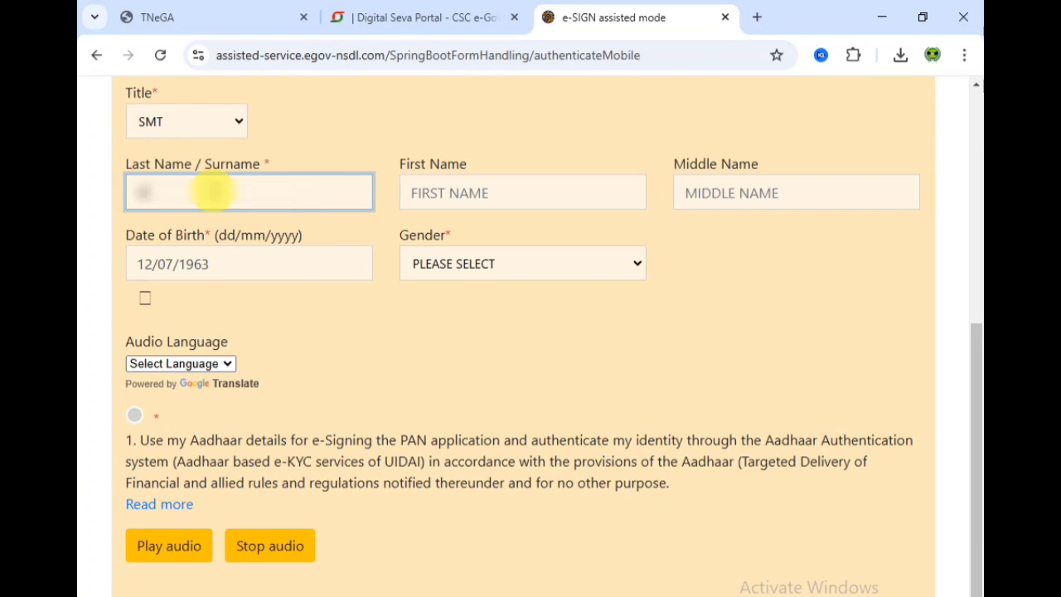
{"action": "type", "text": "***"}
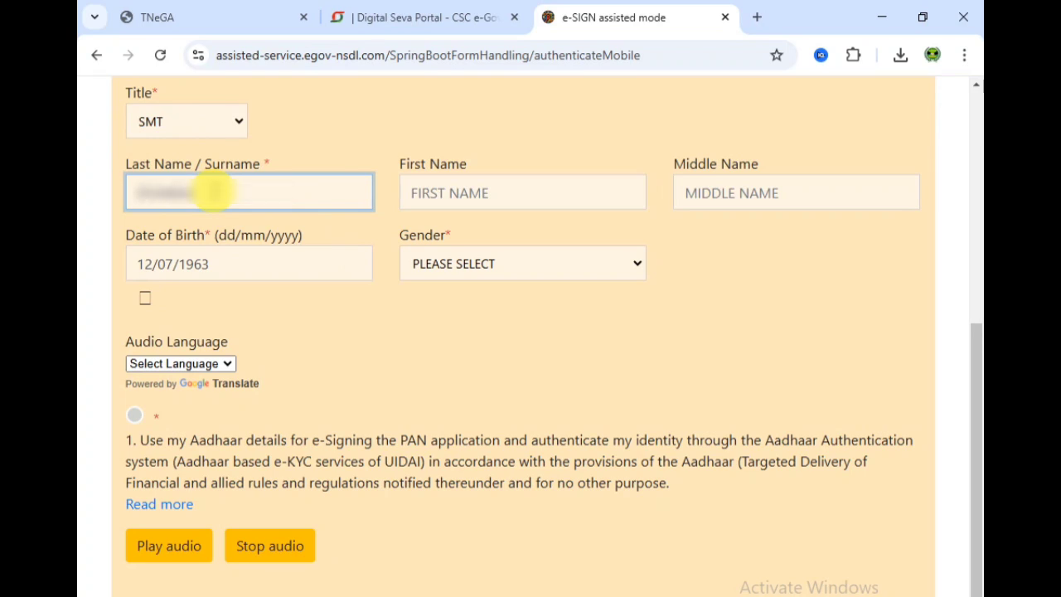
{"action": "type", "text": "*****"}
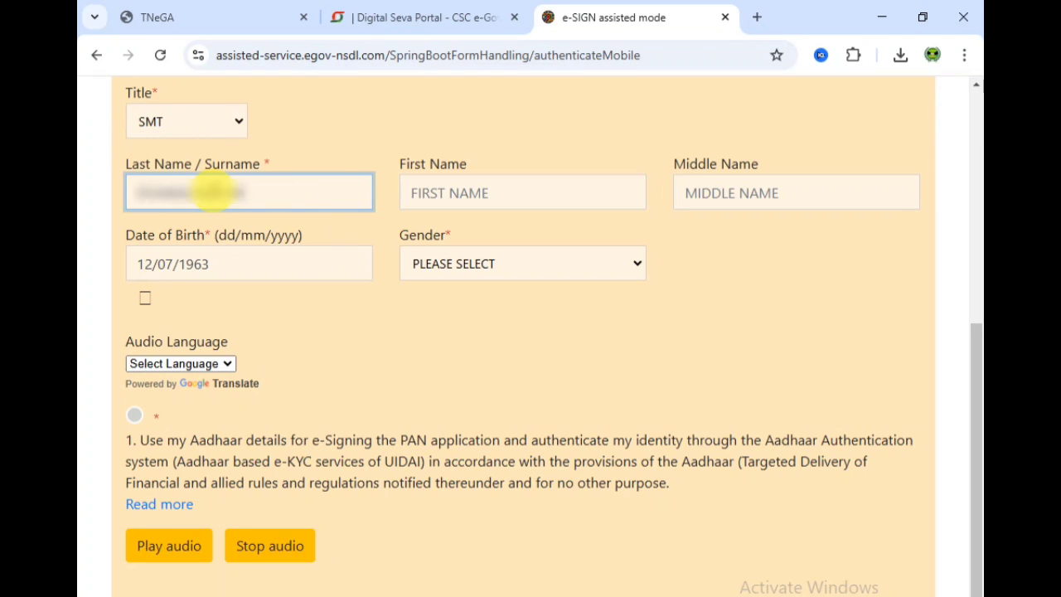
Set the gender to FEMALE and tick the Aadhaar e-Signing consent to open the application form
{"action": "left_click", "coordinate": [344, 311]}
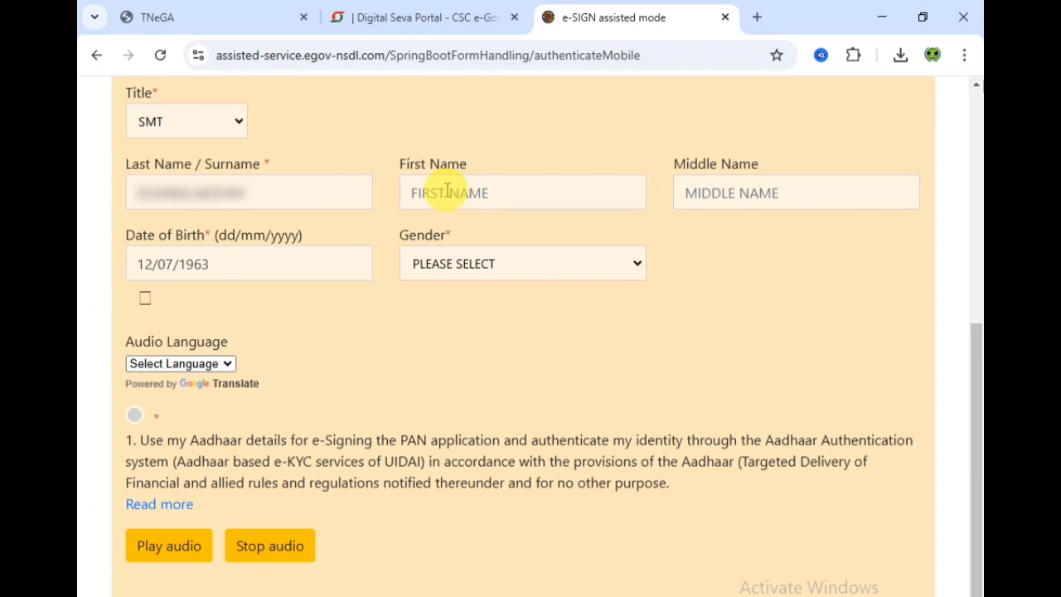
{"action": "left_click", "coordinate": [458, 270]}
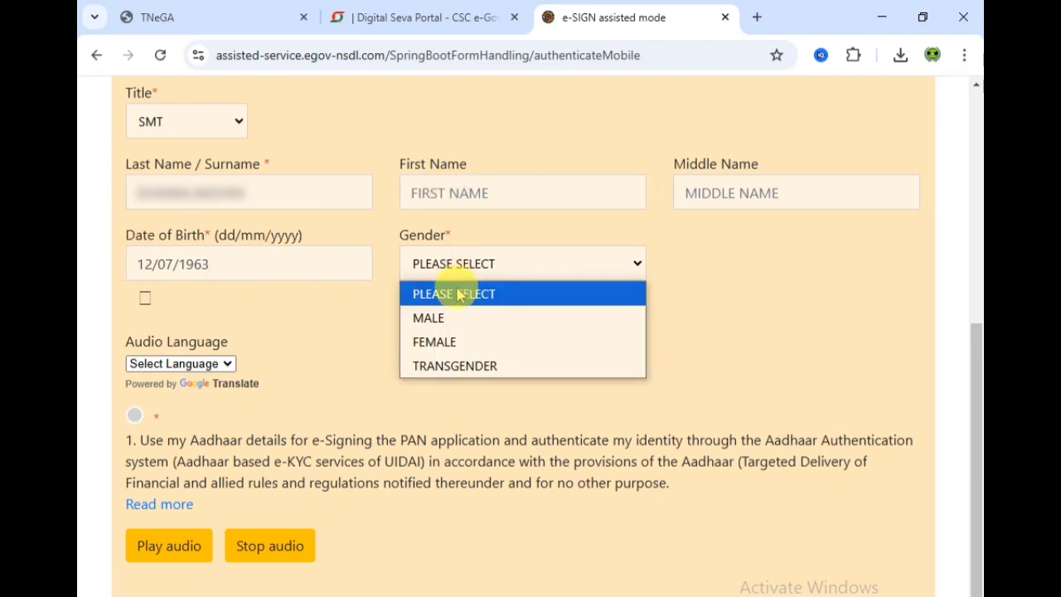
{"action": "left_click", "coordinate": [434, 341]}
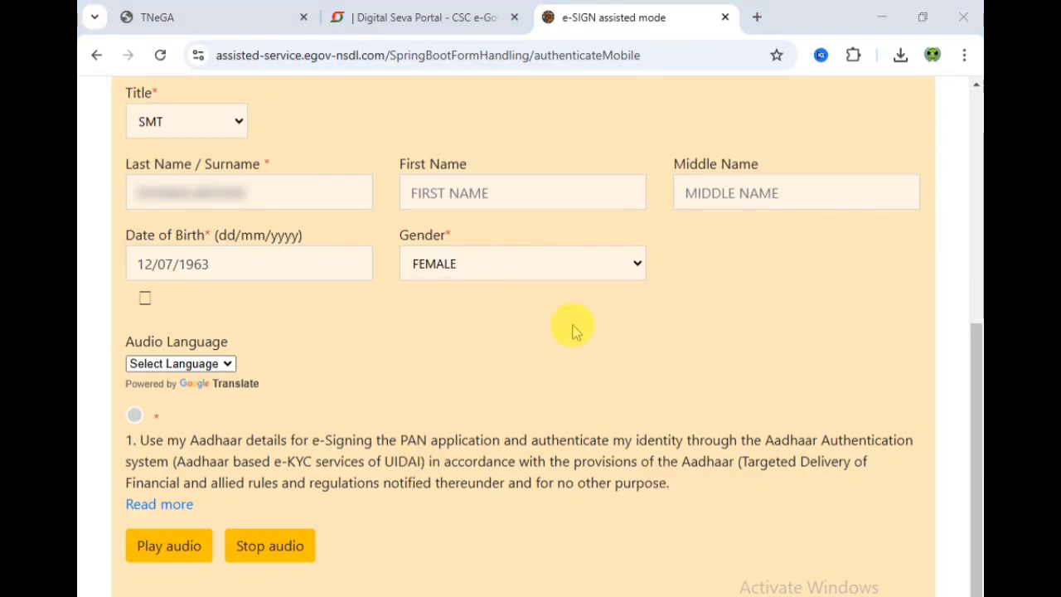
{"action": "left_click", "coordinate": [136, 418]}
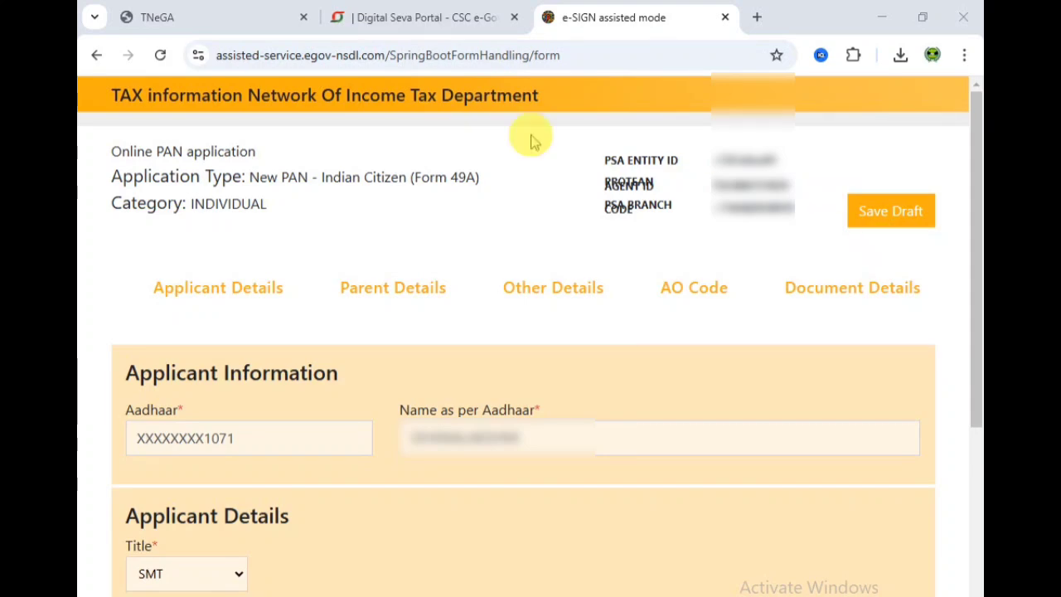
Review the prefilled applicant details and the name to be printed on the PAN card
{"action": "scroll", "coordinate": [714, 352], "scroll_direction": "down", "scroll_amount": 4}
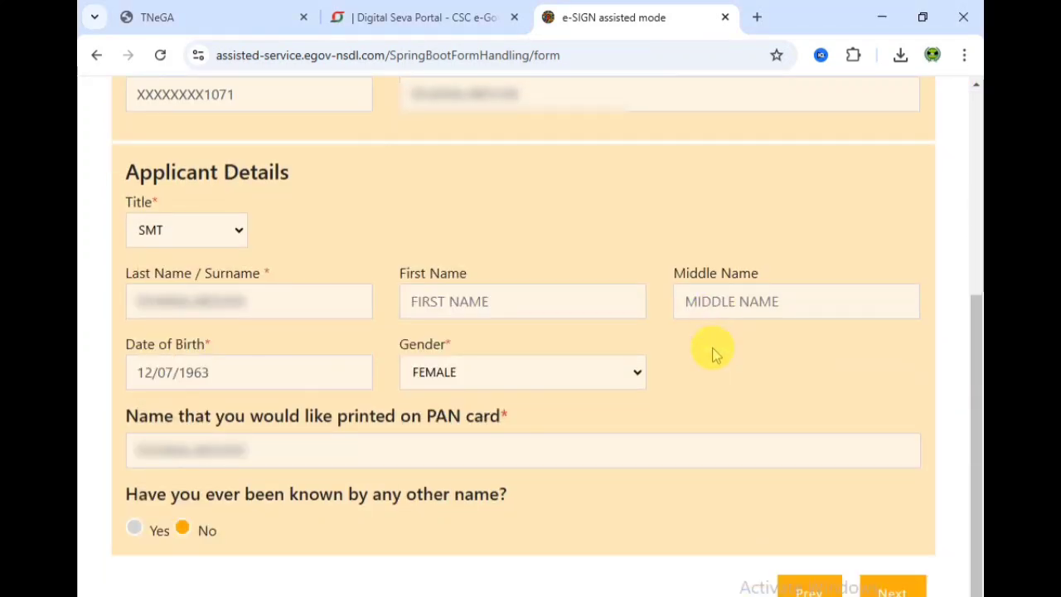
{"action": "left_click_drag", "start_coordinate": [126, 415], "coordinate": [356, 417]}
{"action": "triple_click", "coordinate": [522, 405]}
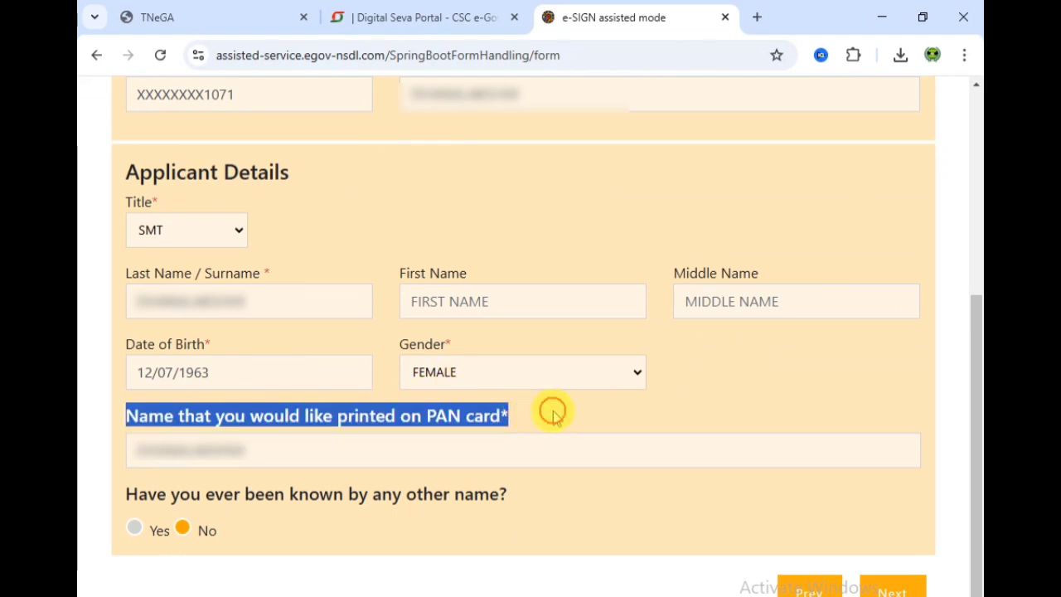
{"action": "left_click", "coordinate": [553, 414]}
{"action": "left_click", "coordinate": [251, 450]}
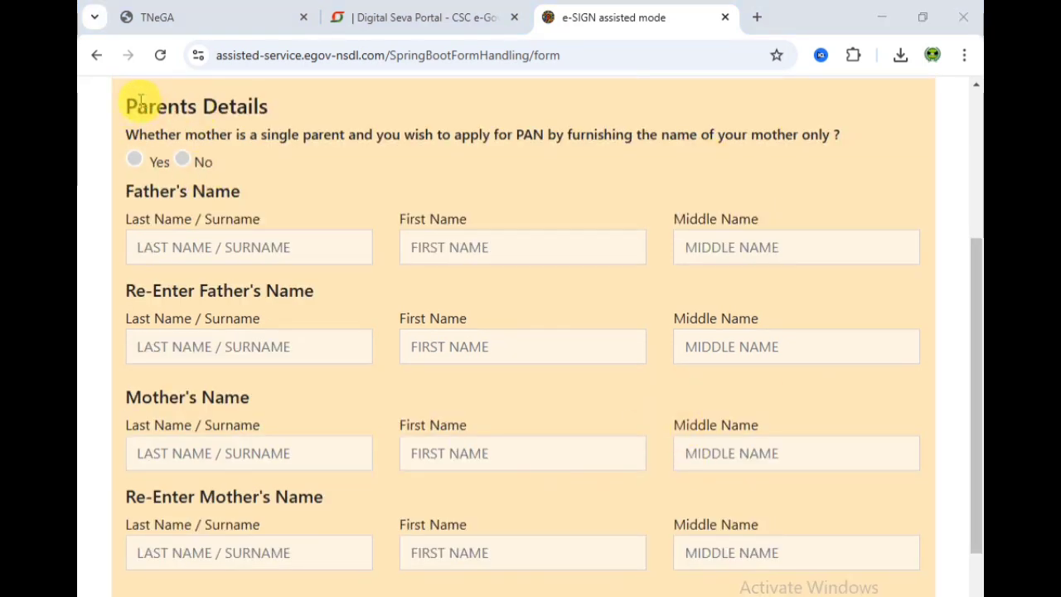
Answer No to whether the mother is a single parent applying with her name only
{"action": "left_click_drag", "start_coordinate": [126, 136], "coordinate": [833, 139]}
{"action": "left_click", "coordinate": [423, 196]}
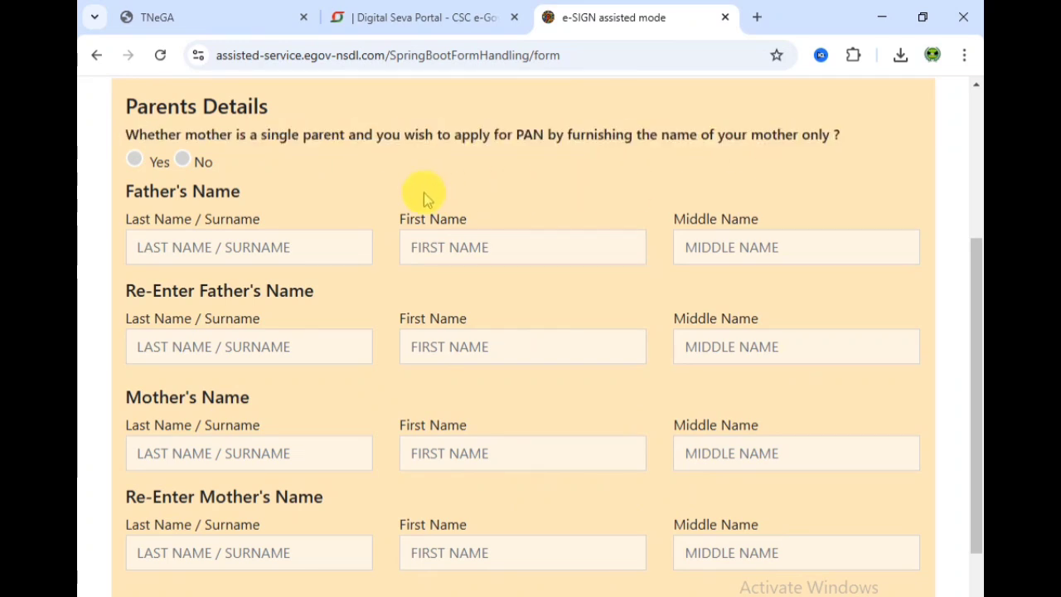
{"action": "left_click", "coordinate": [135, 160]}
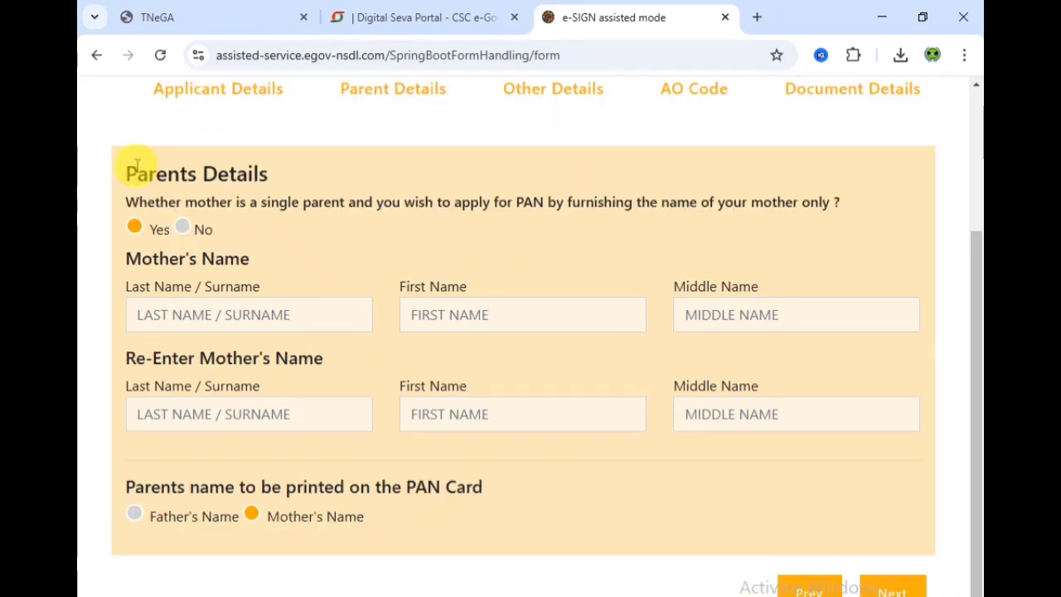
{"action": "left_click", "coordinate": [183, 231]}
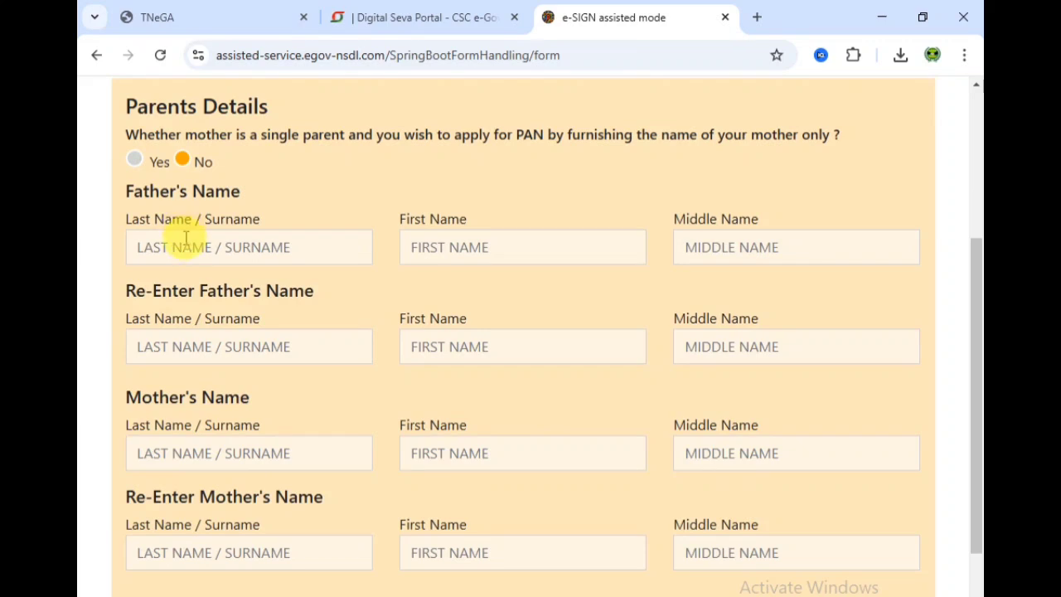
Enter the father's surname in both the Father's Name and Re-Enter Father's Name fields
{"action": "left_click", "coordinate": [263, 246]}
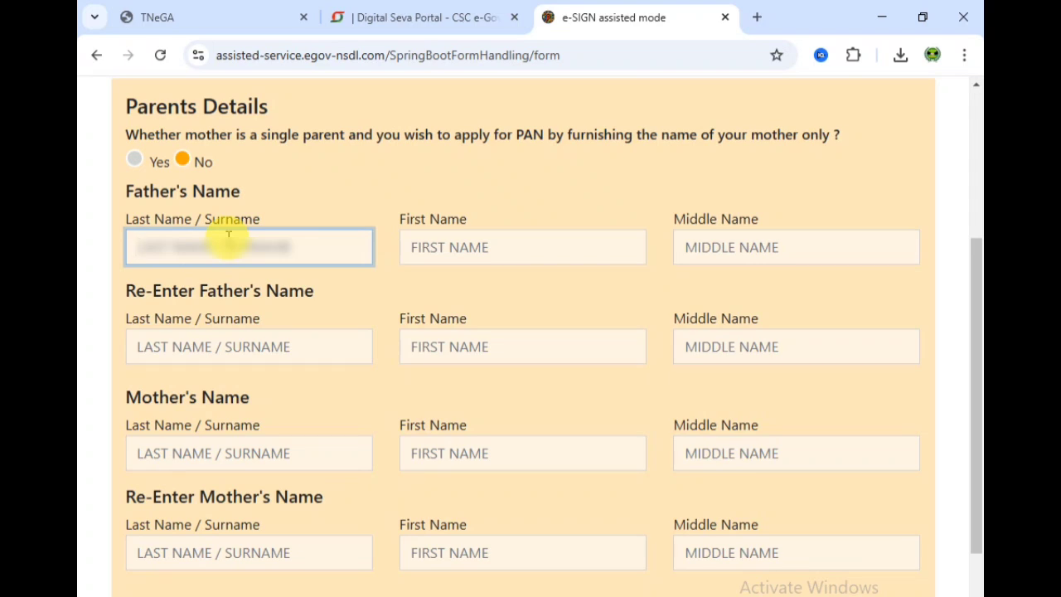
{"action": "type", "text": "SEAL"}
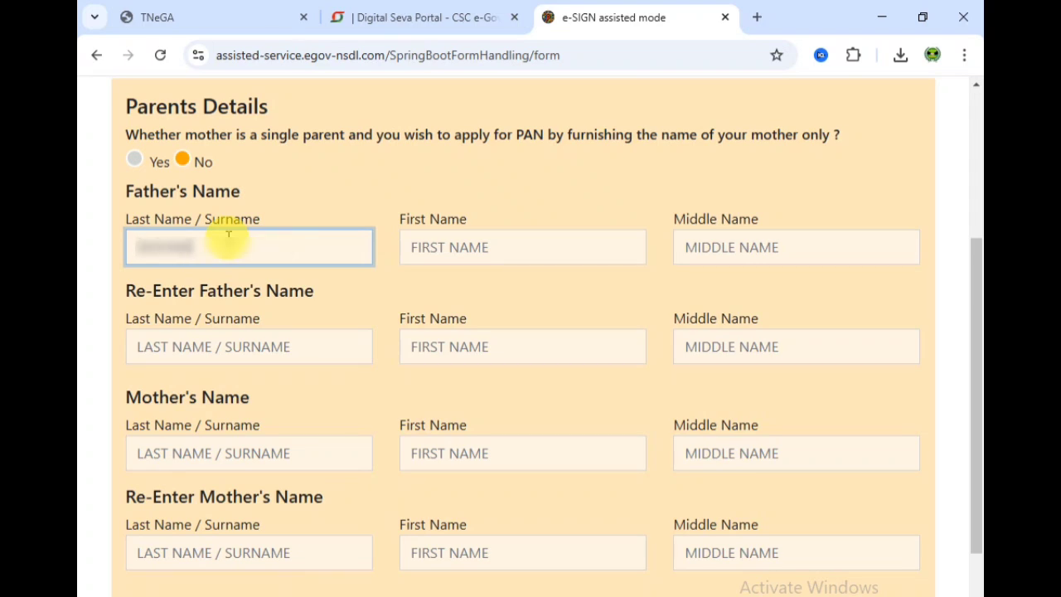
{"action": "left_click", "coordinate": [217, 348]}
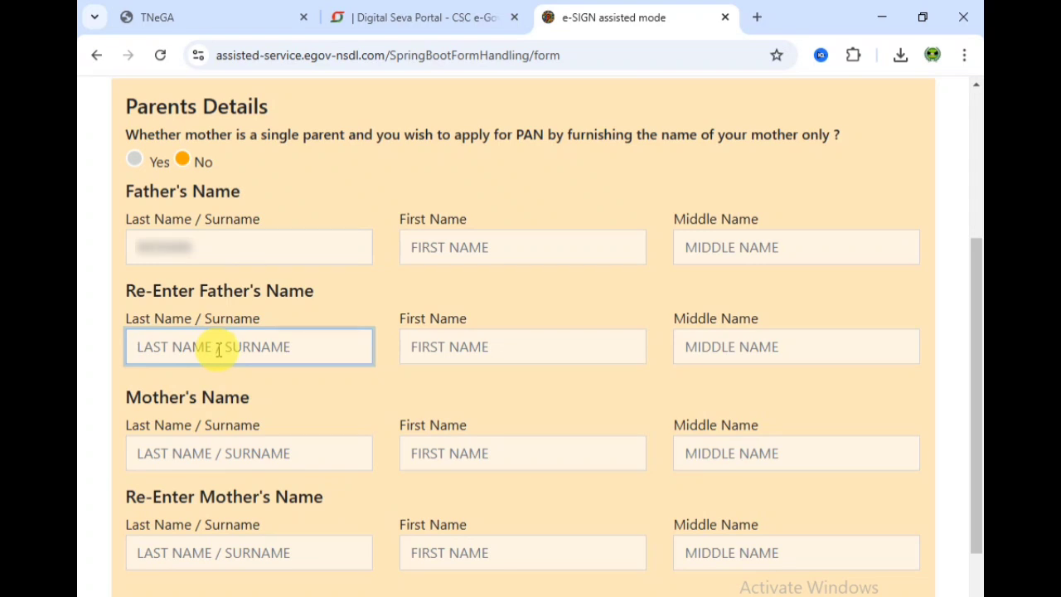
{"action": "type", "text": "?????"}
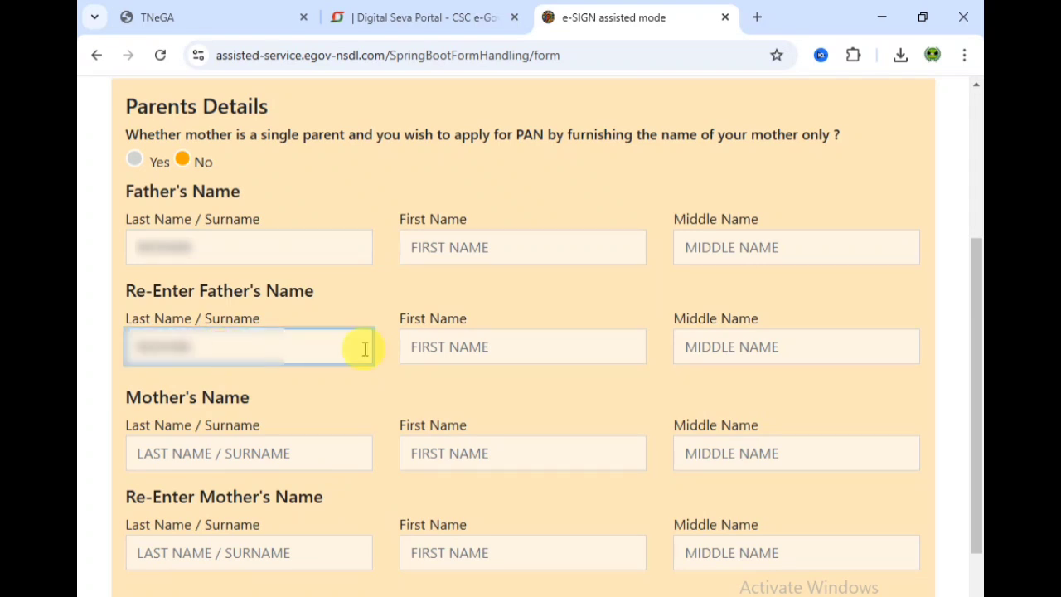
{"action": "left_click", "coordinate": [435, 183]}
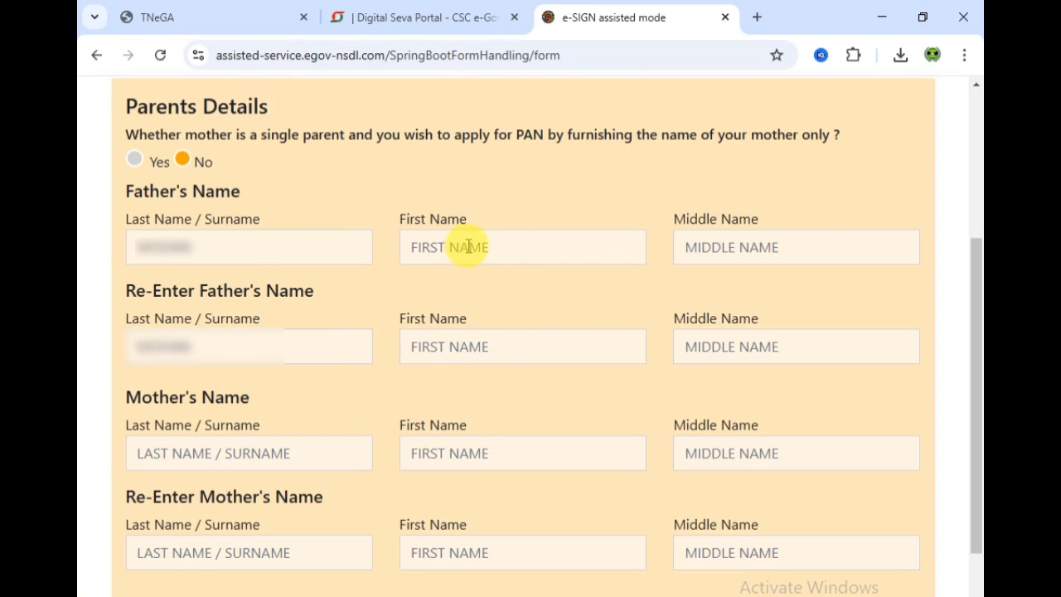
Enter the mother's surname in both mother's name fields and continue to the next section
{"action": "left_click", "coordinate": [257, 453]}
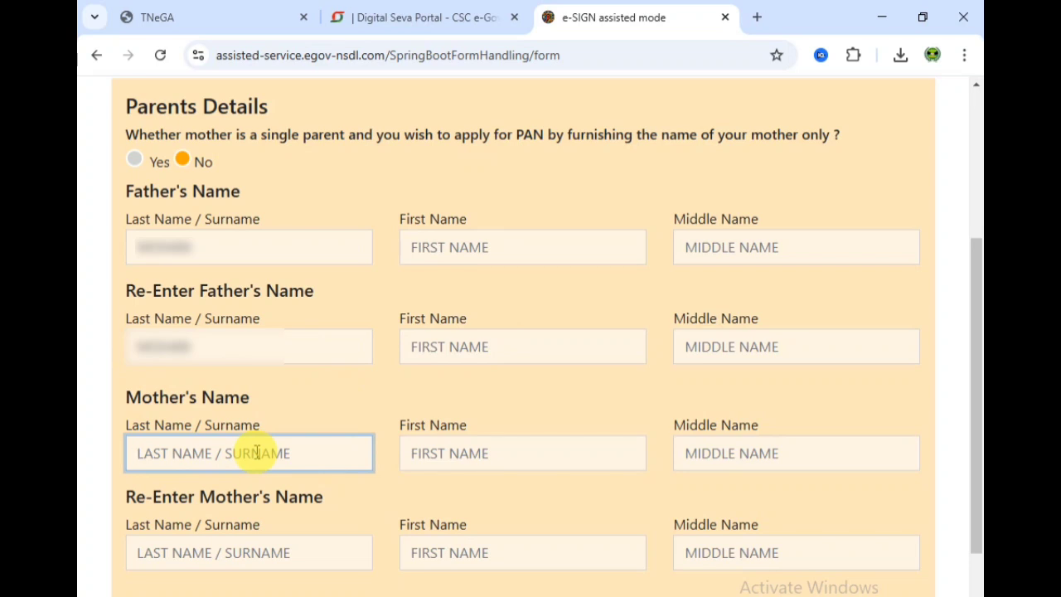
{"action": "type", "text": "RAN"}
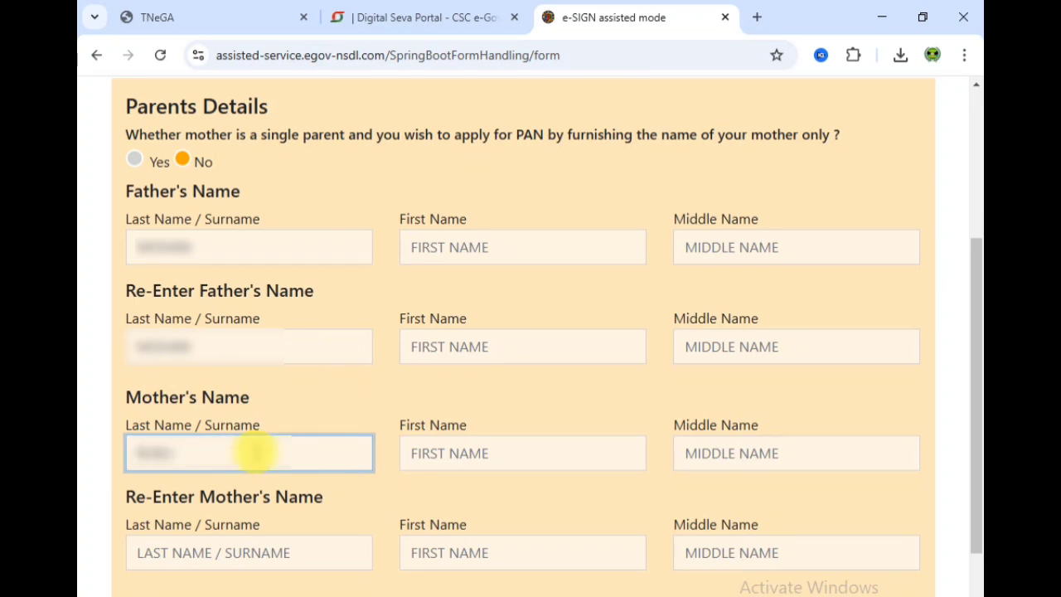
{"action": "left_click", "coordinate": [259, 547]}
{"action": "type", "text": "RA"}
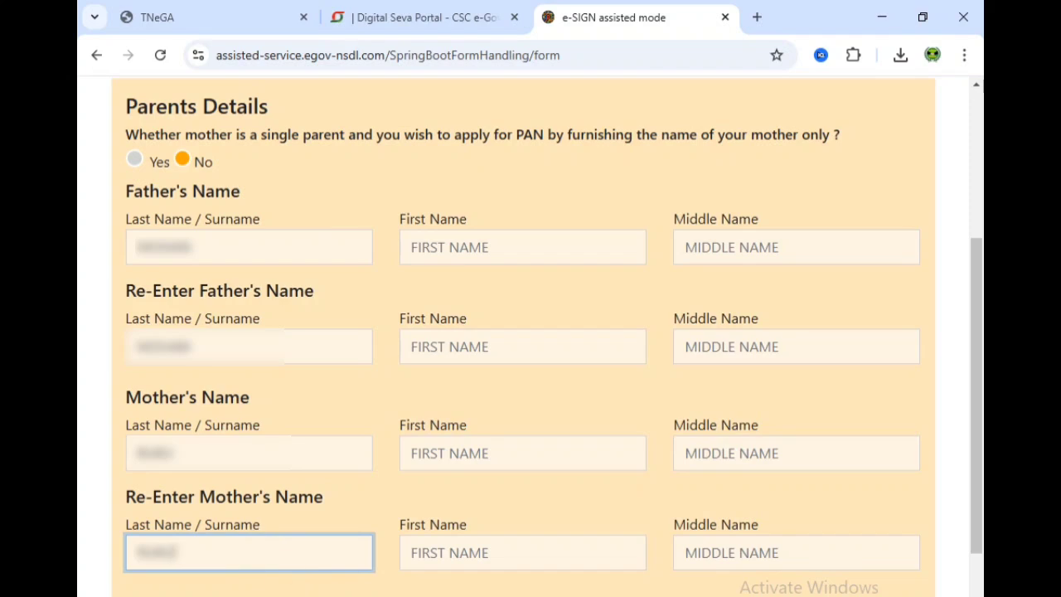
{"action": "scroll", "coordinate": [530, 331], "scroll_direction": "down", "scroll_amount": 2}
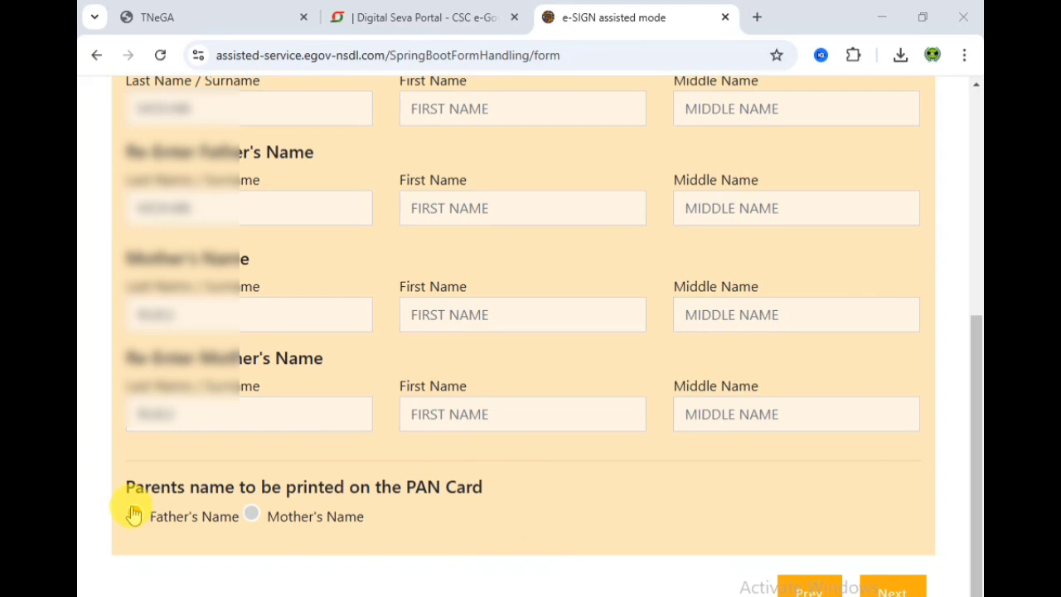
{"action": "left_click", "coordinate": [892, 587]}
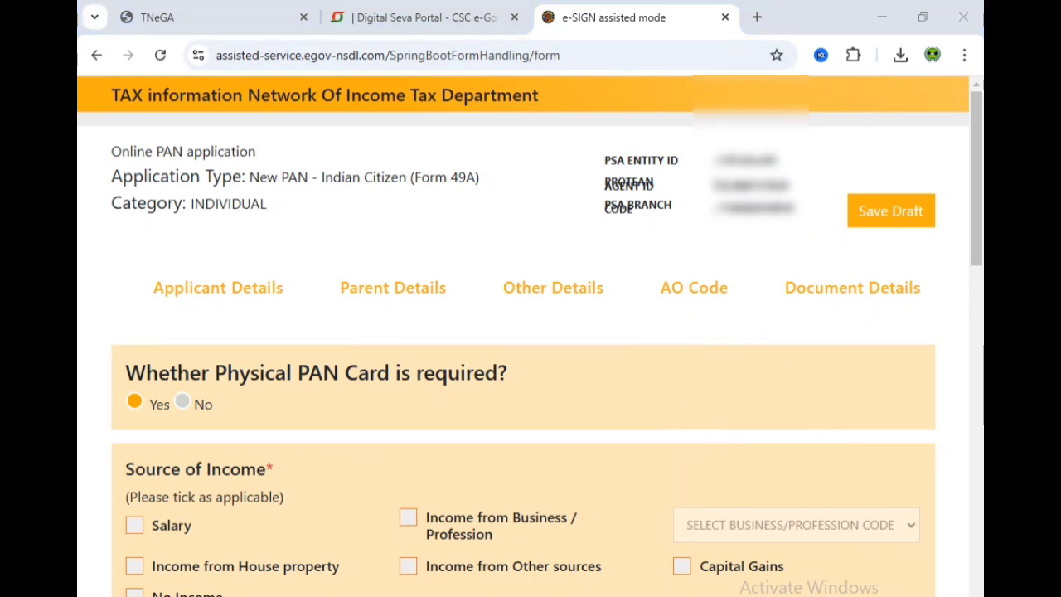
Tick Salary as the applicant's source of income
{"action": "scroll", "coordinate": [802, 417], "scroll_direction": "down", "scroll_amount": 3}
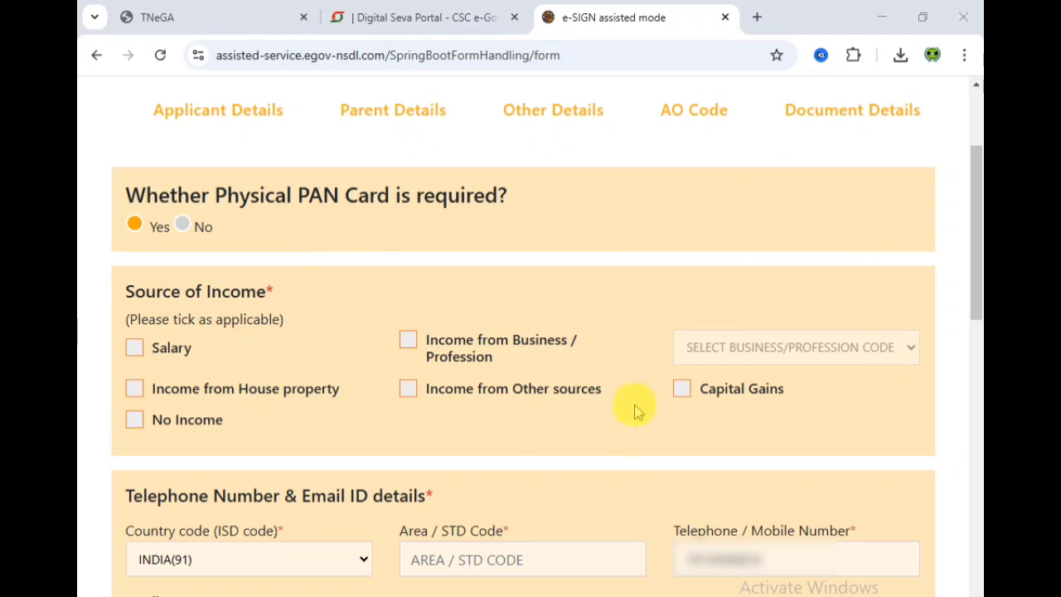
{"action": "left_click", "coordinate": [136, 348]}
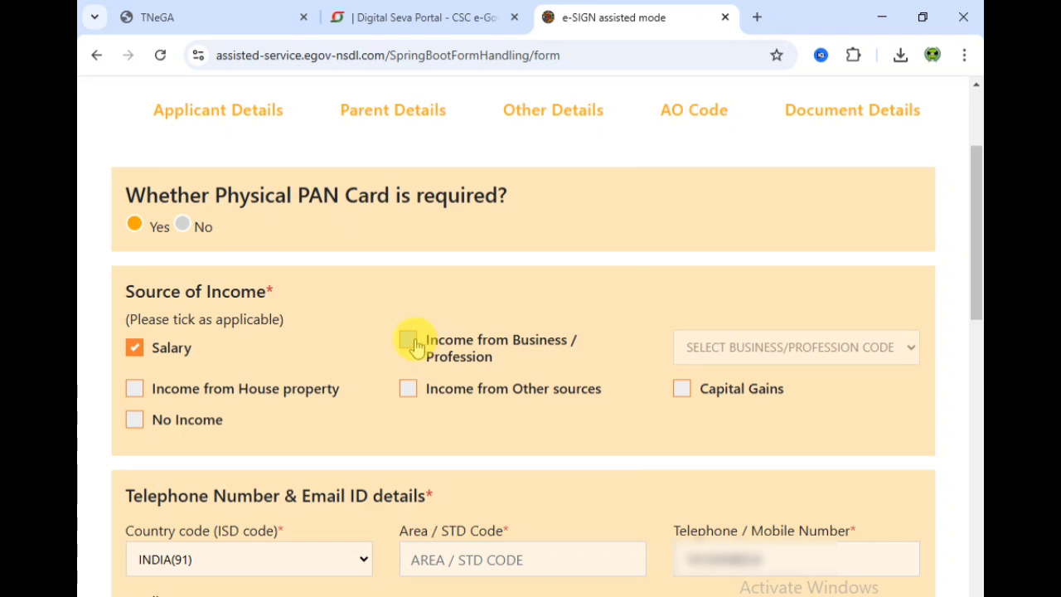
Change the source of income so that only No Income is ticked, clearing Salary and the other options
{"action": "left_click", "coordinate": [419, 347]}
{"action": "left_click", "coordinate": [136, 388]}
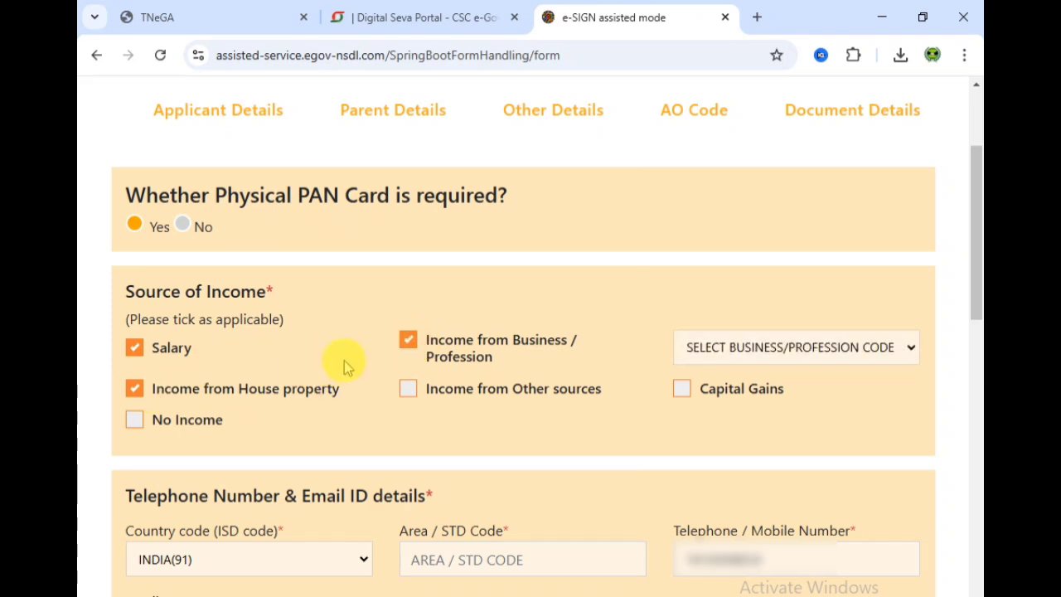
{"action": "left_click", "coordinate": [408, 340]}
{"action": "left_click", "coordinate": [134, 348]}
{"action": "left_click", "coordinate": [135, 389]}
{"action": "left_click", "coordinate": [136, 420]}
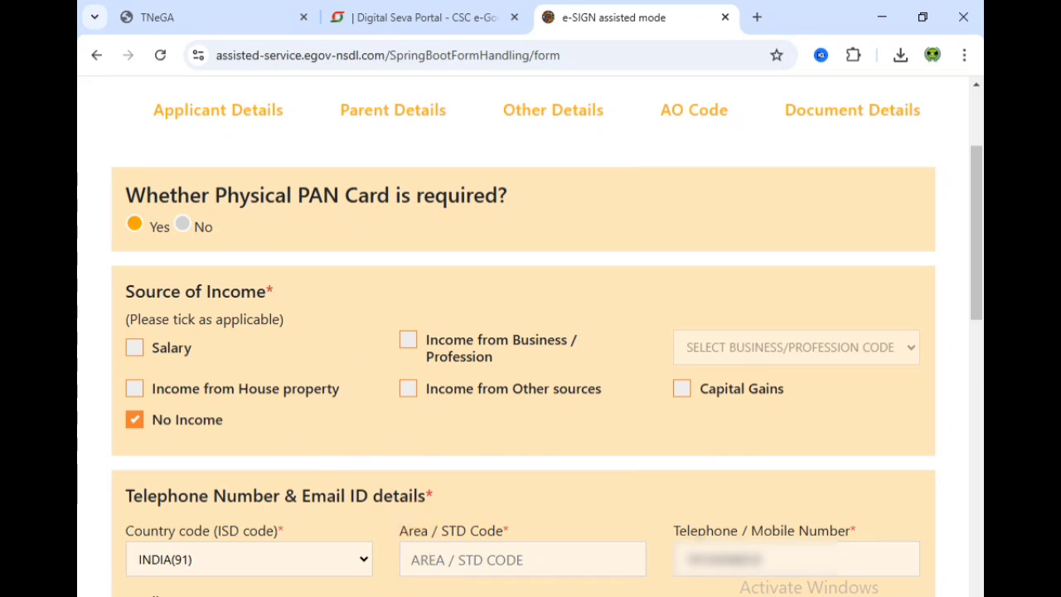
Set Residence as the address of communication
{"action": "scroll", "coordinate": [530, 332], "scroll_direction": "down", "scroll_amount": 6}
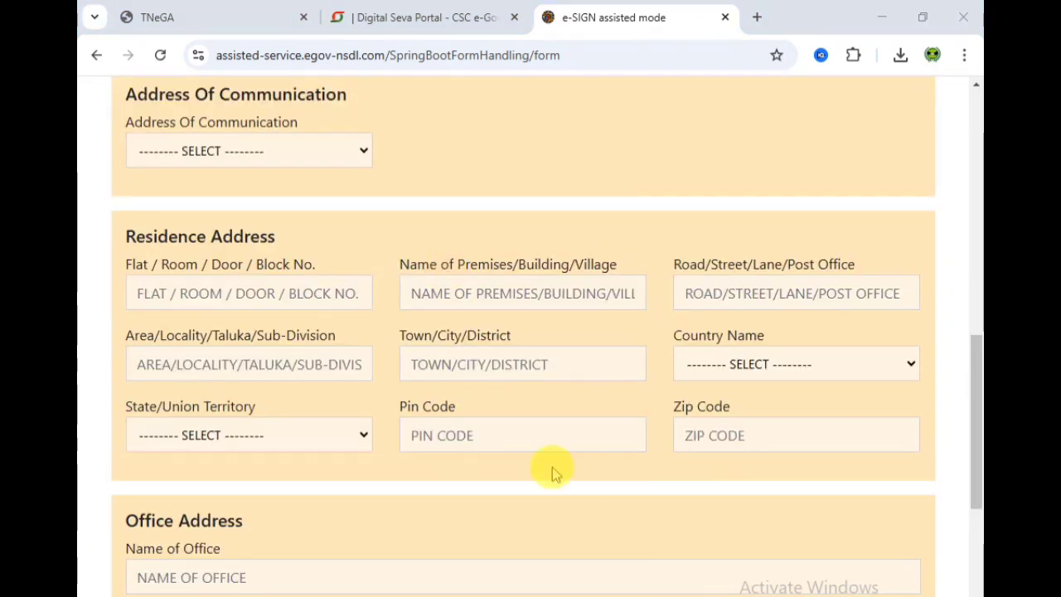
{"action": "left_click", "coordinate": [294, 154]}
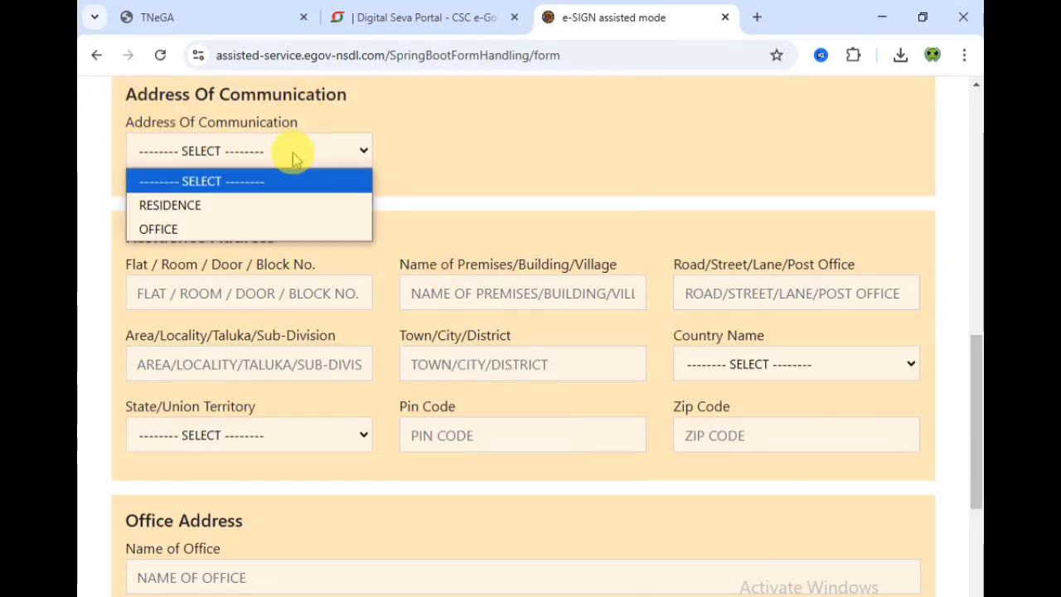
{"action": "left_click", "coordinate": [199, 213]}
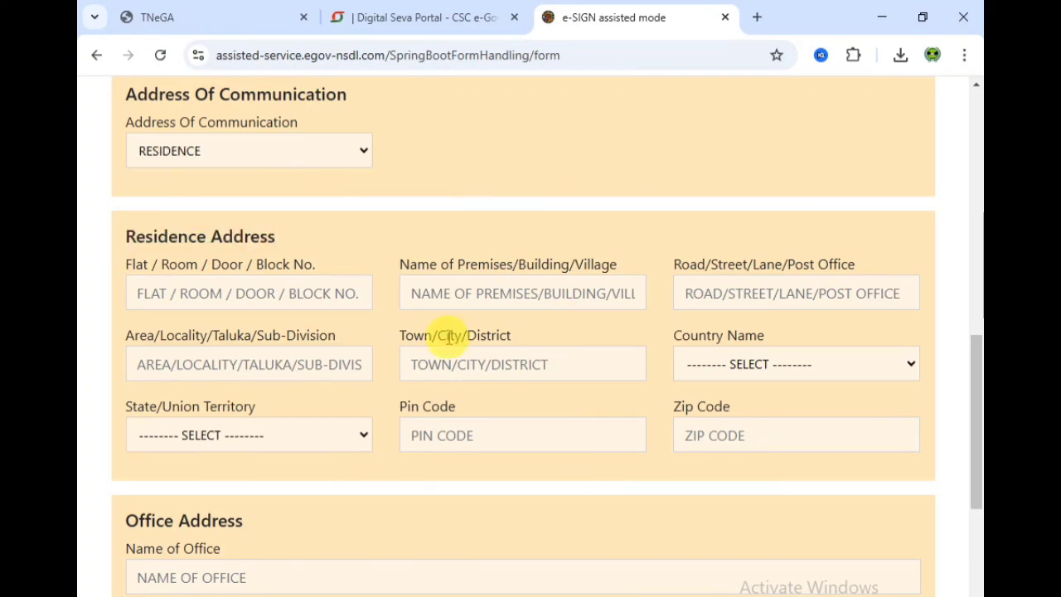
Fill in the residence flat number, premises/village and road/street fields with the applicant's address
{"action": "left_click", "coordinate": [153, 284]}
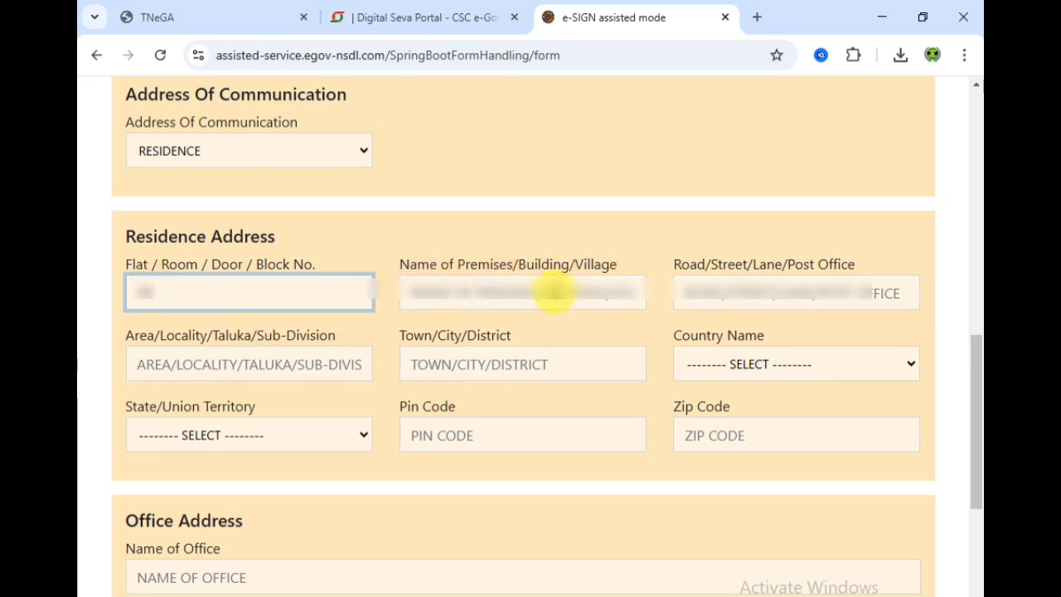
{"action": "left_click", "coordinate": [554, 291]}
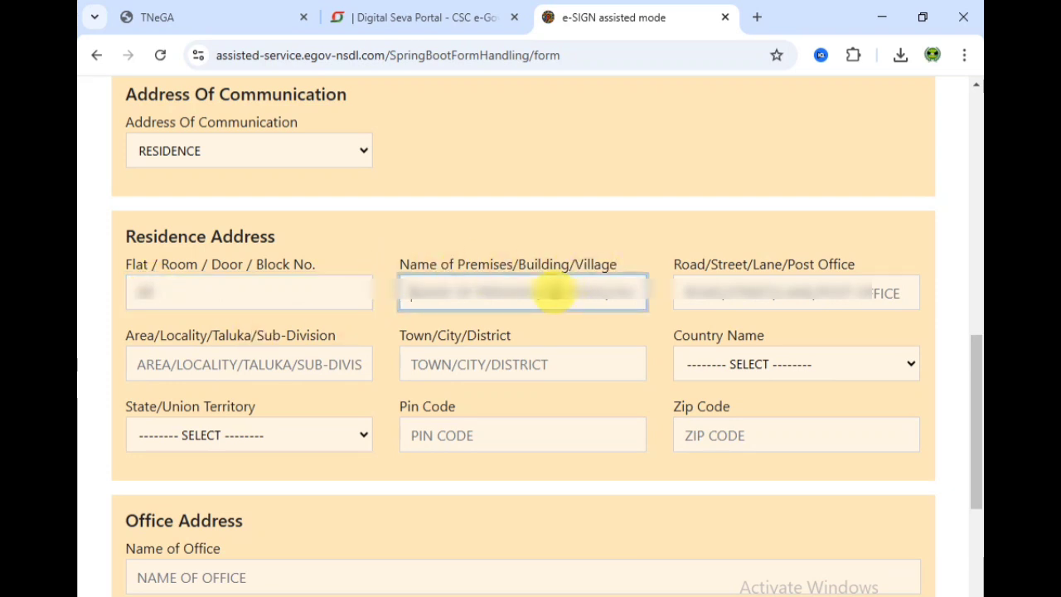
{"action": "type", "text": "anaika"}
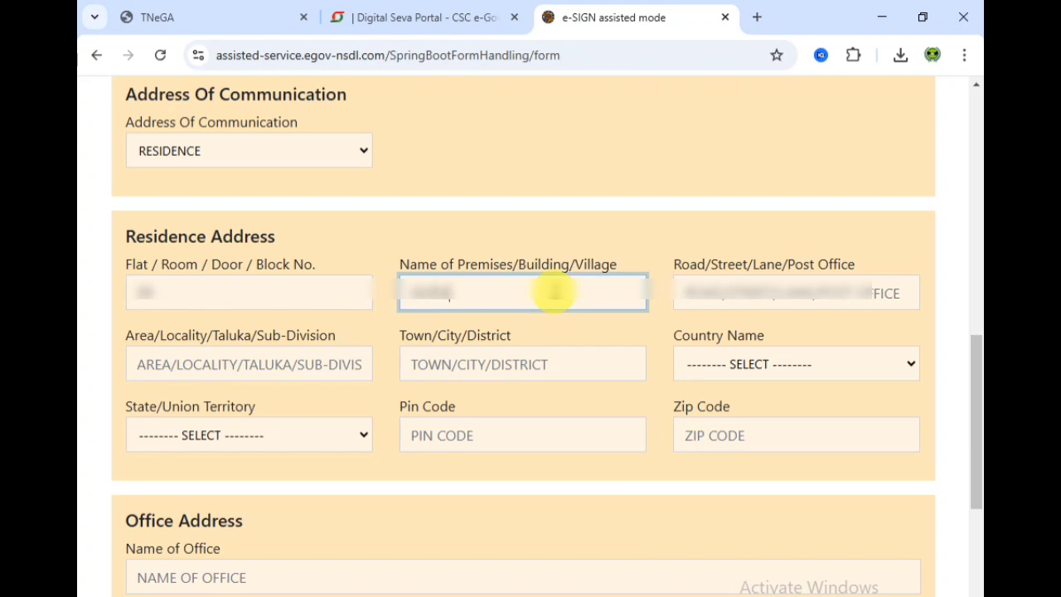
{"action": "left_click", "coordinate": [725, 290]}
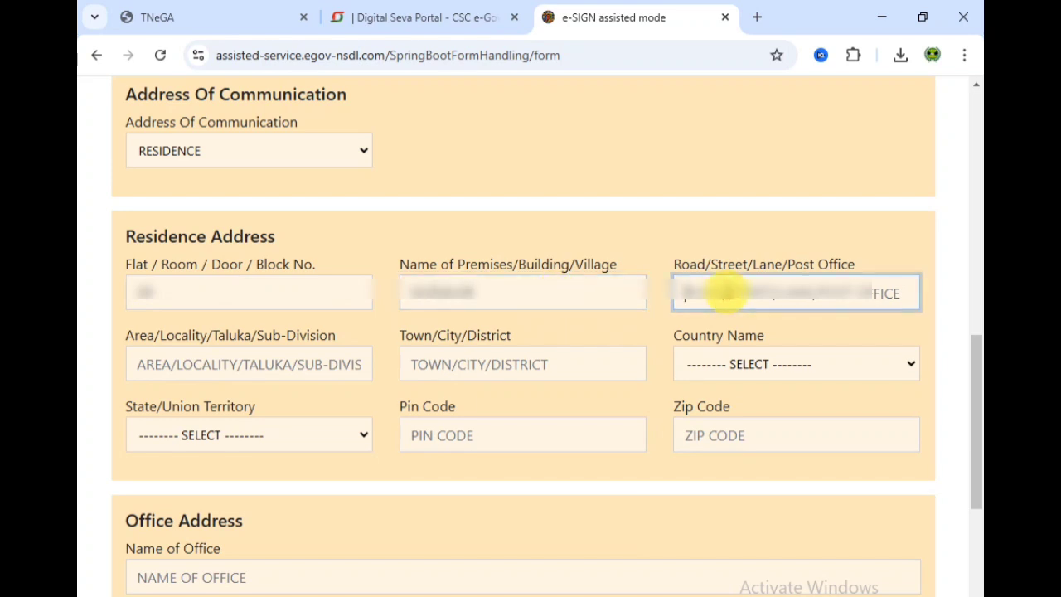
{"action": "type", "text": "na"}
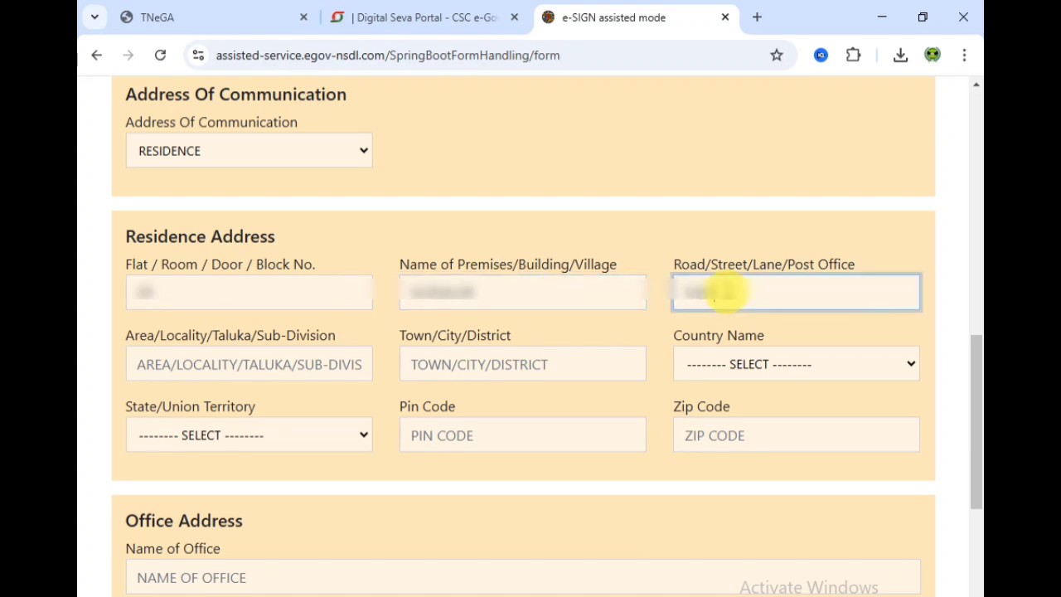
{"action": "type", "text": "pattnam"}
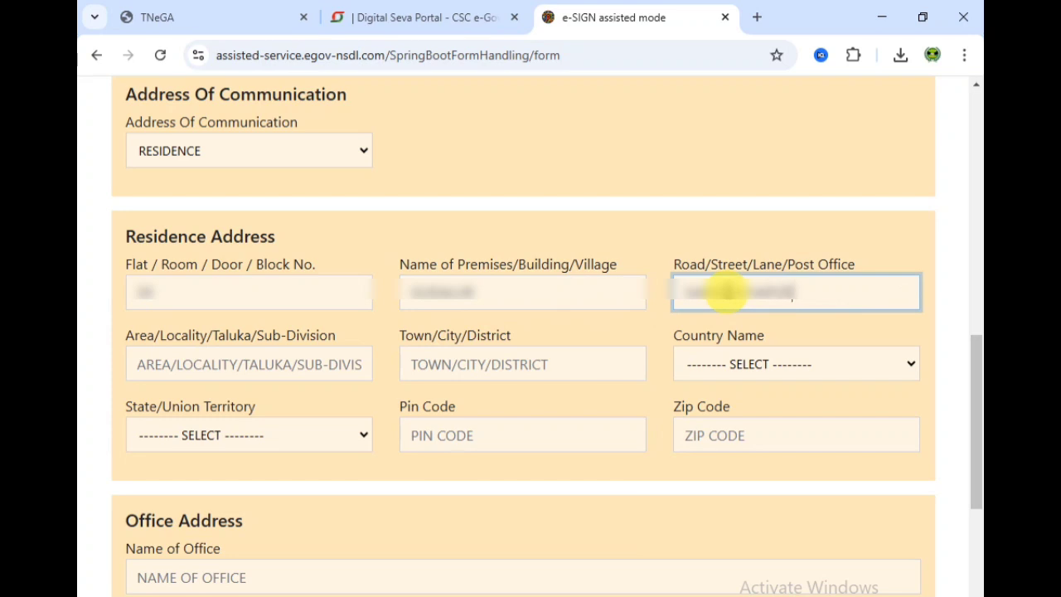
{"action": "type", "text": "m"}
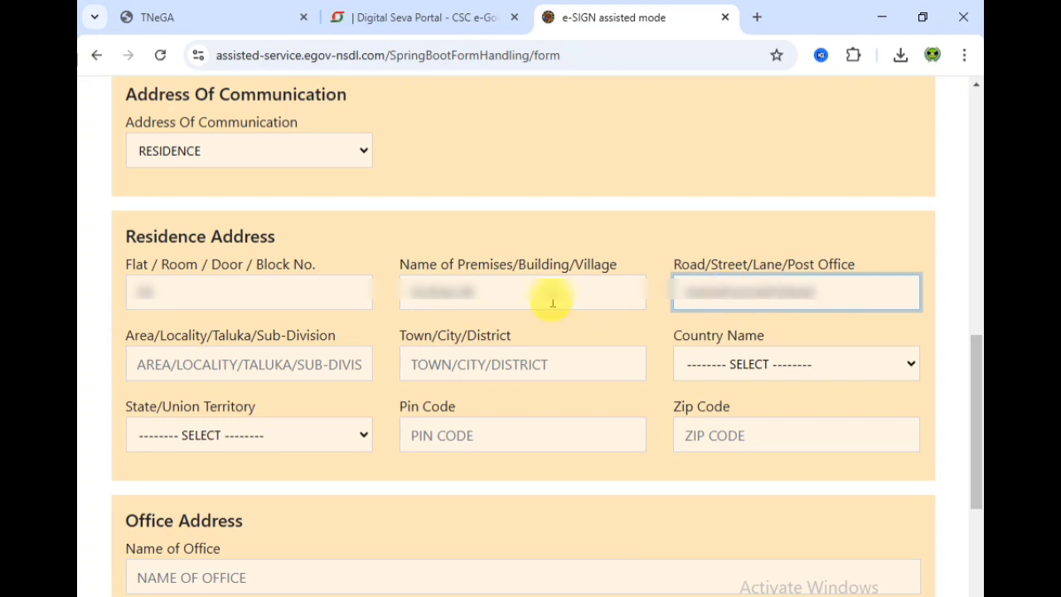
Enter the applicant's locality and TIRUVANNAMALAI as the residence town/district
{"action": "left_click", "coordinate": [286, 356]}
{"action": "type", "text": "T"}
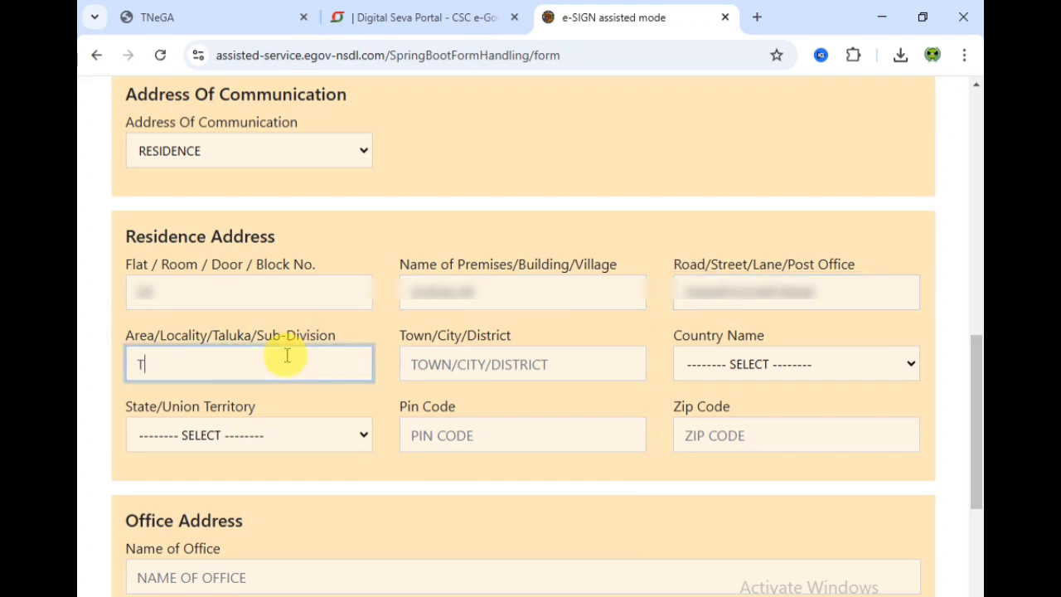
{"action": "type", "text": "haNDR"}
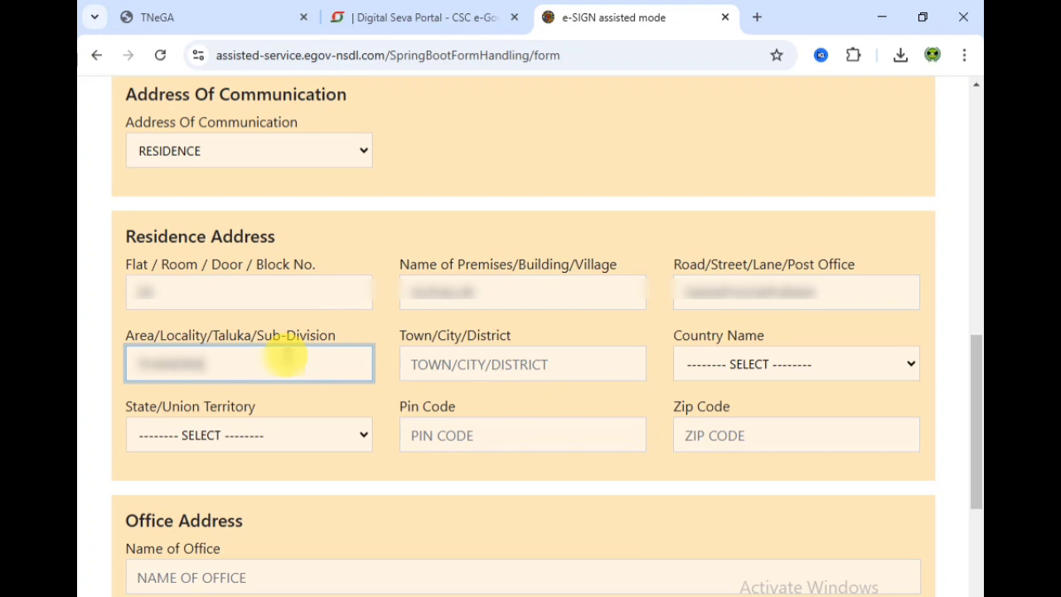
{"action": "left_click", "coordinate": [456, 367]}
{"action": "type", "text": "TIRUVANNAMALAI"}
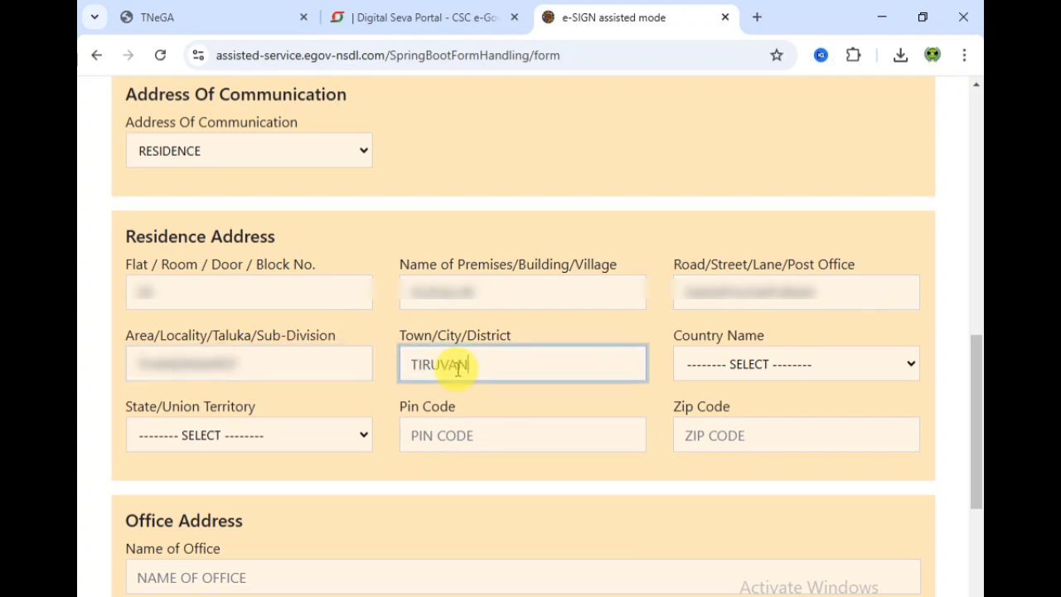
Select INDIA as the residence country and TAMIL NADU as the state
{"action": "left_click", "coordinate": [744, 364]}
{"action": "type", "text": "in"}
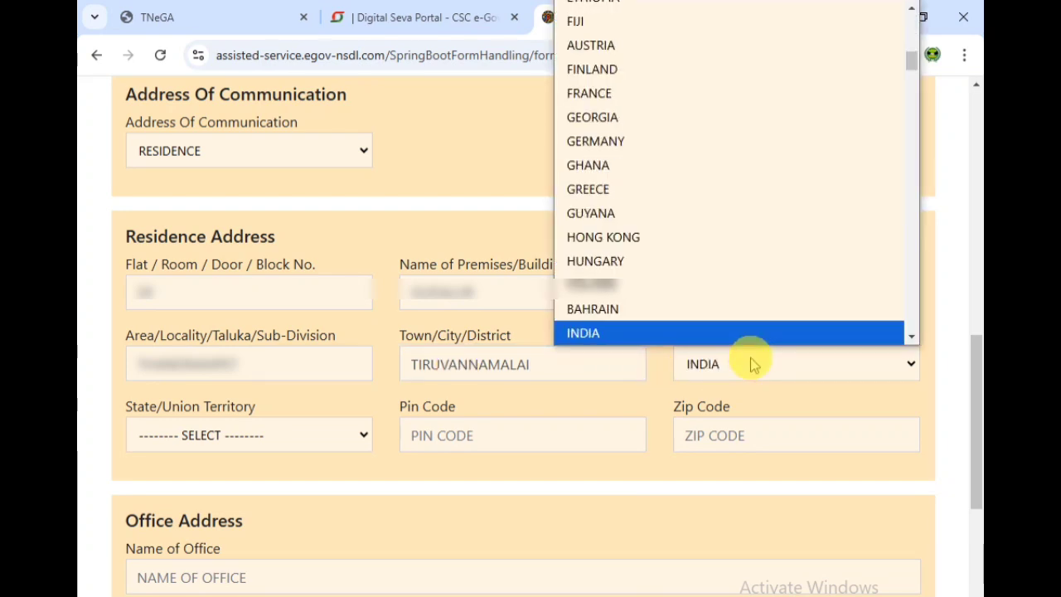
{"action": "left_click", "coordinate": [753, 365]}
{"action": "left_click", "coordinate": [245, 435]}
{"action": "scroll", "coordinate": [258, 381], "scroll_direction": "down", "scroll_amount": 5}
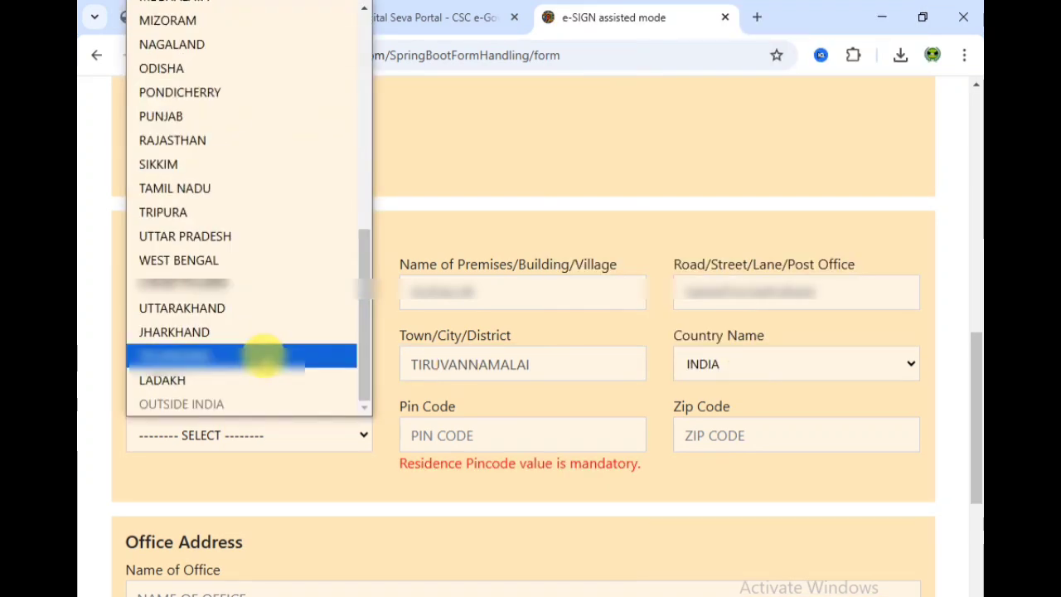
{"action": "left_click", "coordinate": [218, 189]}
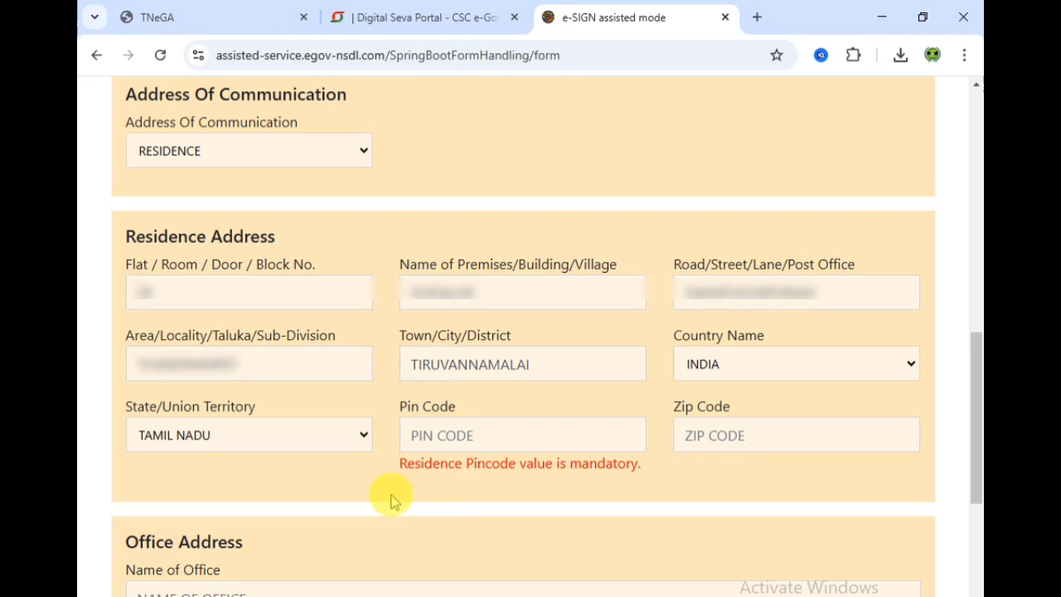
Enter the applicant's residence pin code
{"action": "left_click", "coordinate": [441, 439]}
{"action": "type", "text": "60"}
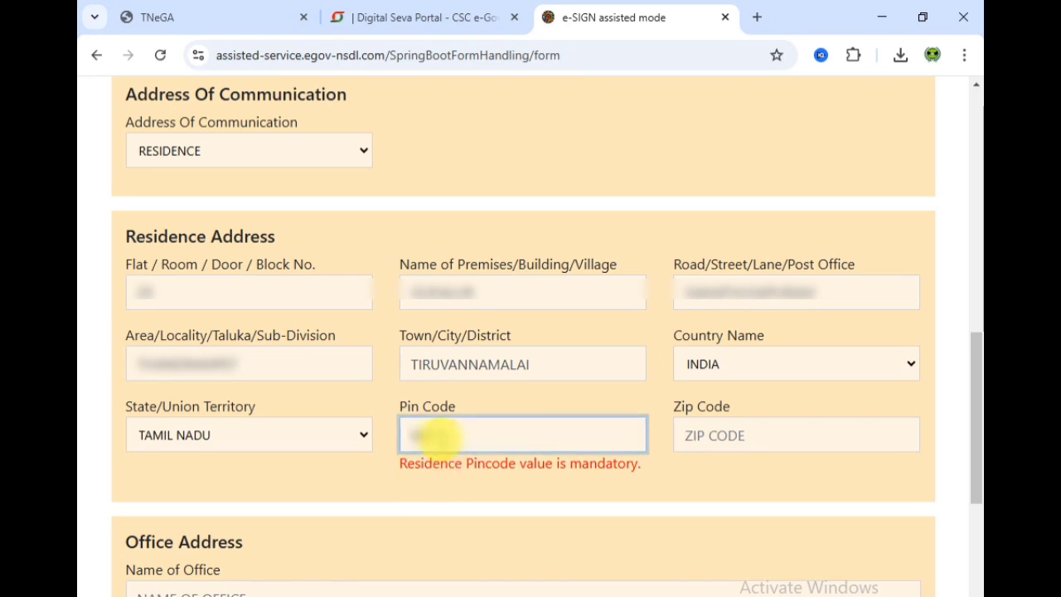
{"action": "left_click", "coordinate": [378, 464]}
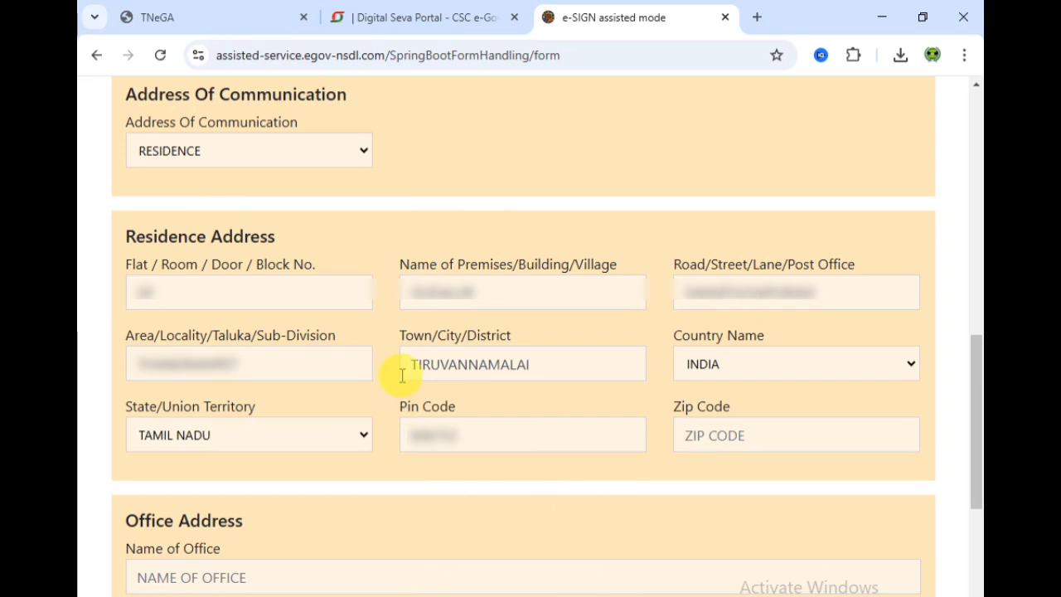
{"action": "scroll", "coordinate": [531, 332], "scroll_direction": "down", "scroll_amount": 5}
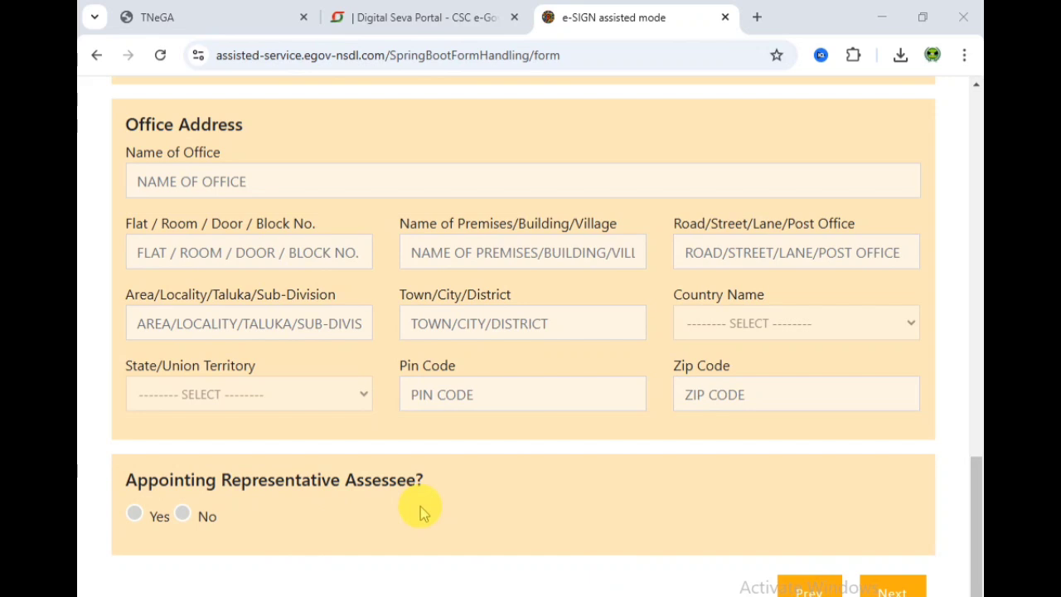
{"action": "left_click", "coordinate": [135, 514]}
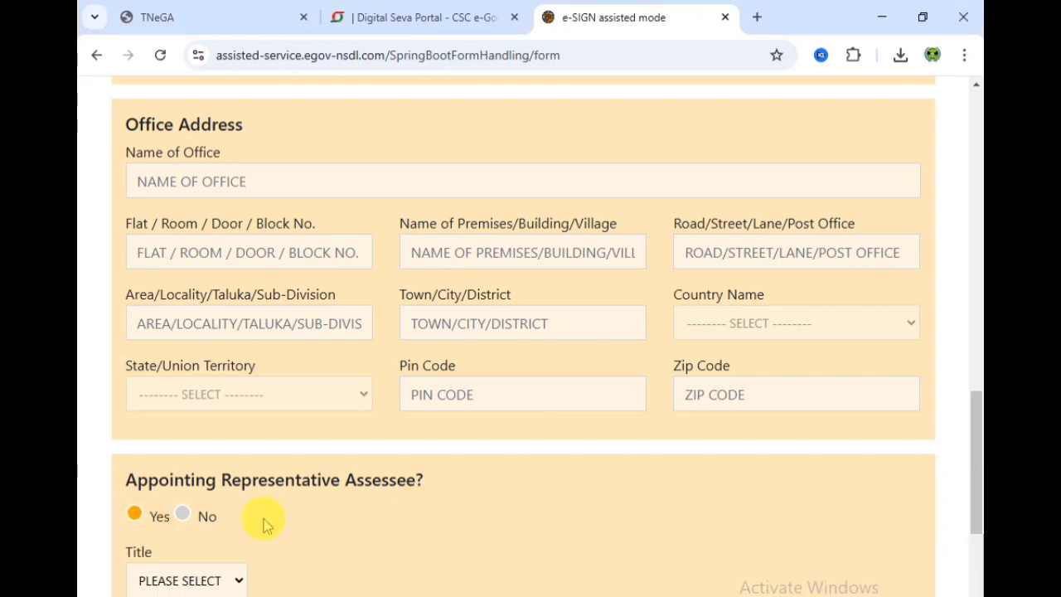
{"action": "scroll", "coordinate": [284, 524], "scroll_direction": "down", "scroll_amount": 2}
{"action": "left_click", "coordinate": [213, 404]}
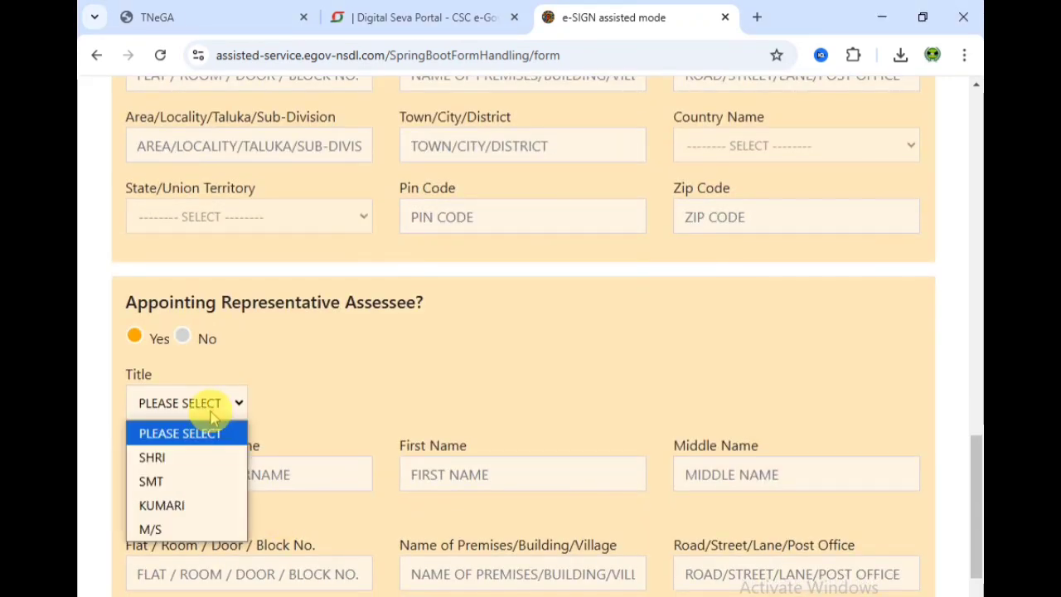
{"action": "left_click", "coordinate": [372, 426]}
{"action": "scroll", "coordinate": [372, 430], "scroll_direction": "down", "scroll_amount": 2}
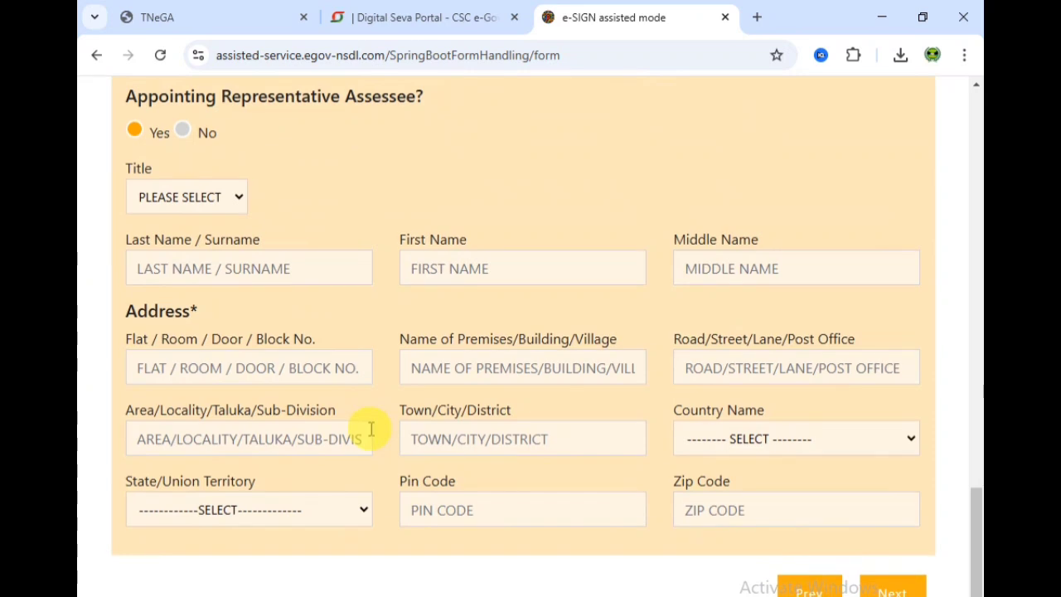
{"action": "scroll", "coordinate": [393, 466], "scroll_direction": "up", "scroll_amount": 1}
{"action": "scroll", "coordinate": [393, 466], "scroll_direction": "up", "scroll_amount": 1}
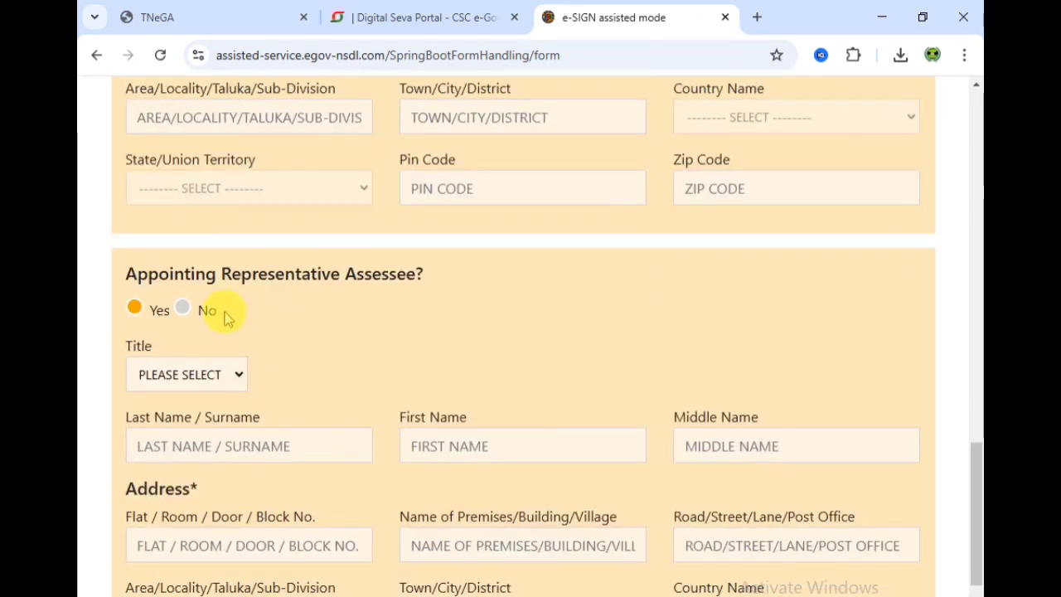
Answer No to appointing a representative assessee and accept the advised AO code to continue
{"action": "left_click", "coordinate": [184, 312]}
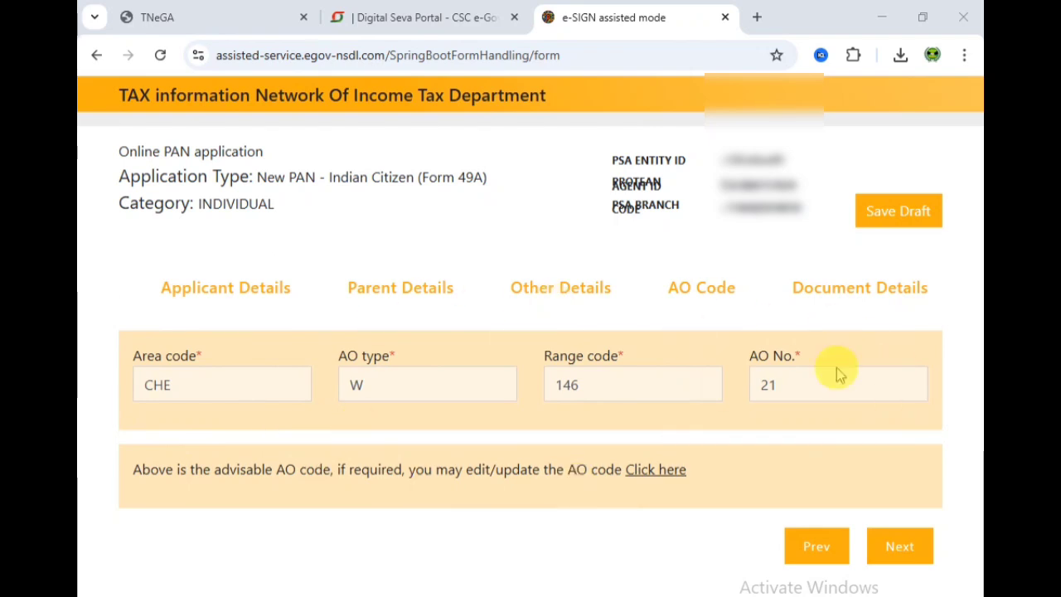
{"action": "left_click", "coordinate": [900, 546]}
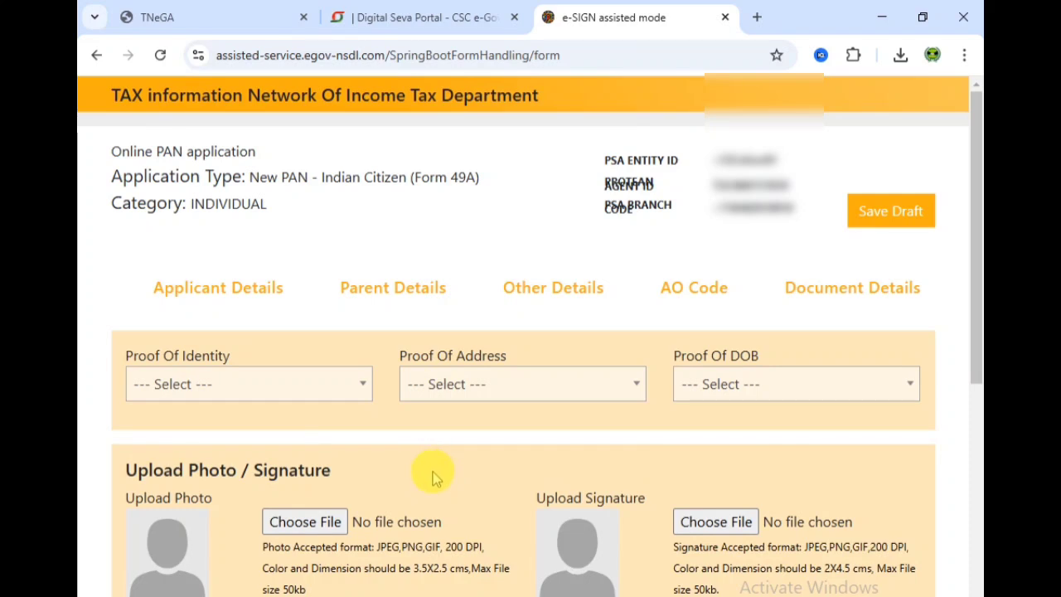
Choose the AADHAAR Card as proof of identity, proof of address and proof of date of birth
{"action": "left_click", "coordinate": [298, 386]}
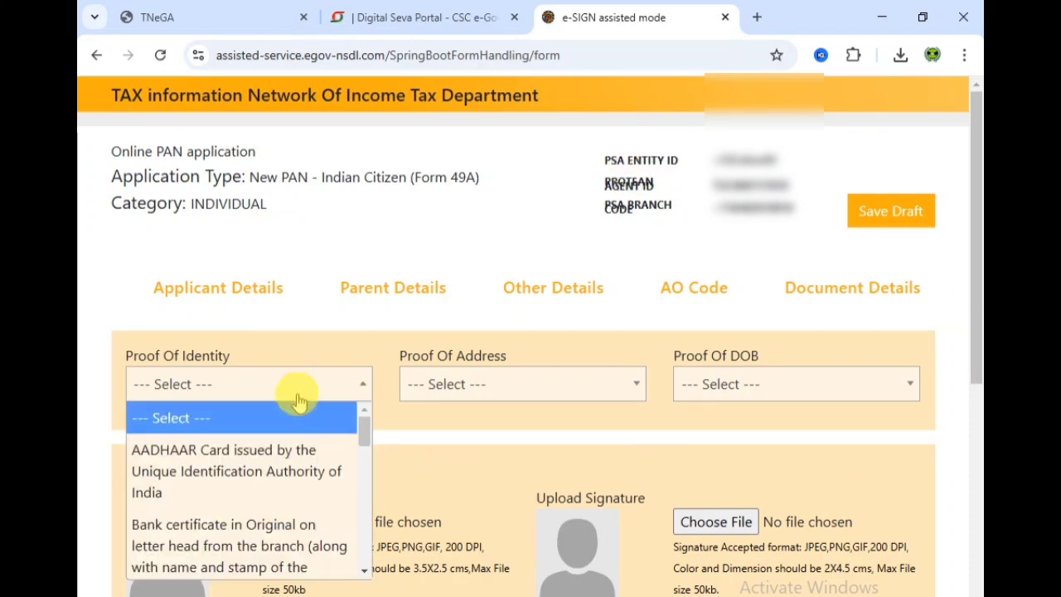
{"action": "left_click", "coordinate": [280, 454]}
{"action": "left_click", "coordinate": [455, 386]}
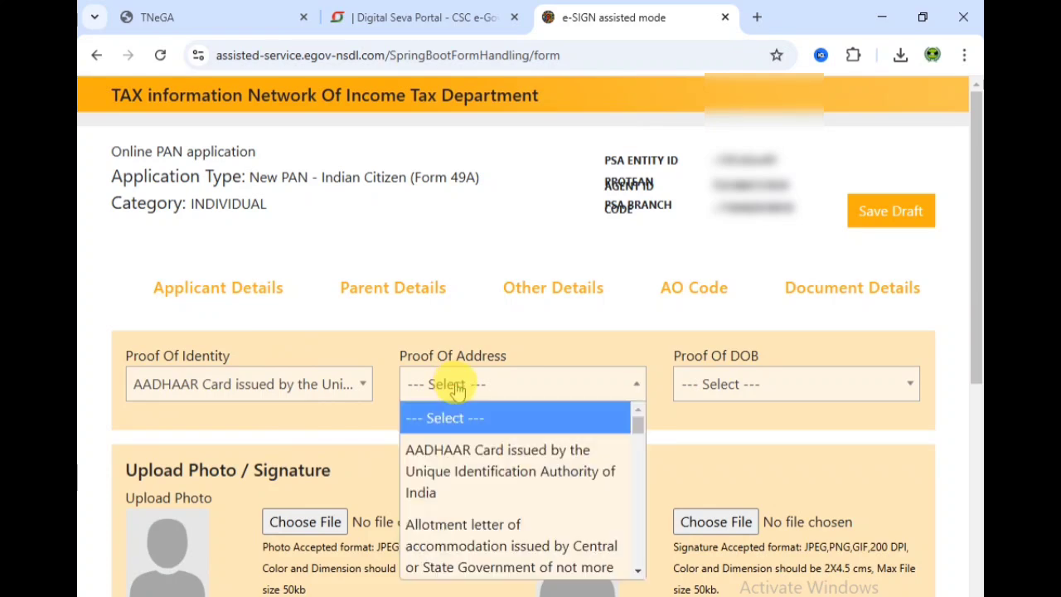
{"action": "left_click", "coordinate": [452, 450]}
{"action": "left_click", "coordinate": [703, 385]}
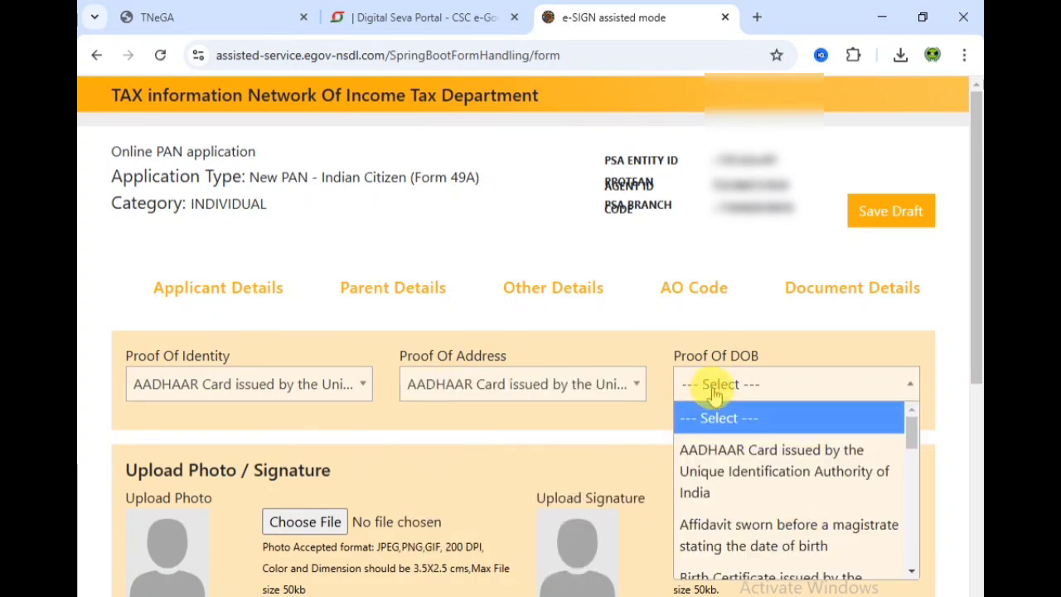
{"action": "left_click", "coordinate": [719, 450]}
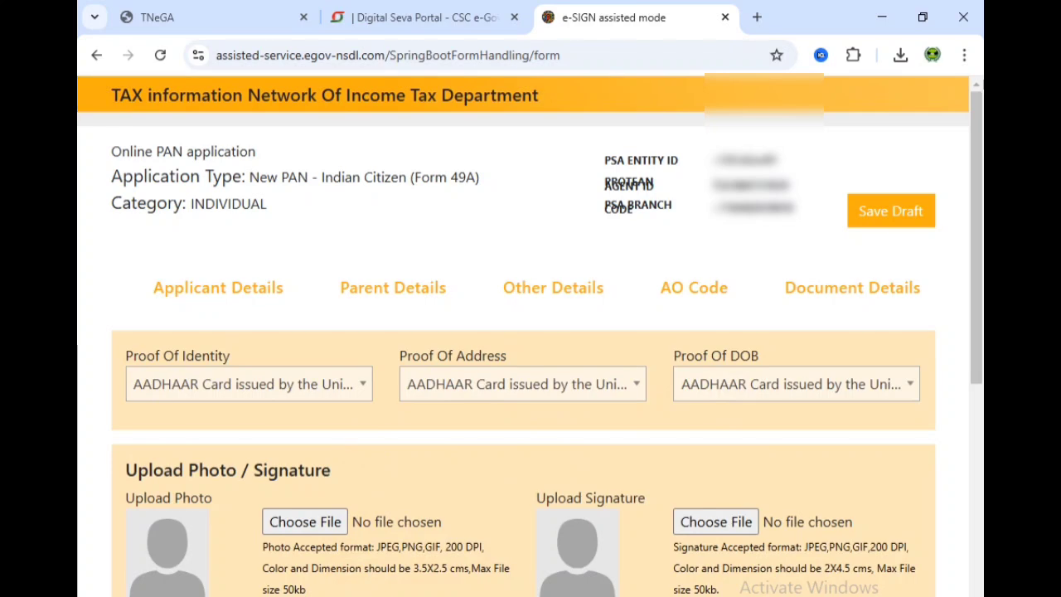
Review the accepted format, resolution and file-size requirements for the photo upload
{"action": "scroll", "coordinate": [738, 472], "scroll_direction": "down", "scroll_amount": 5}
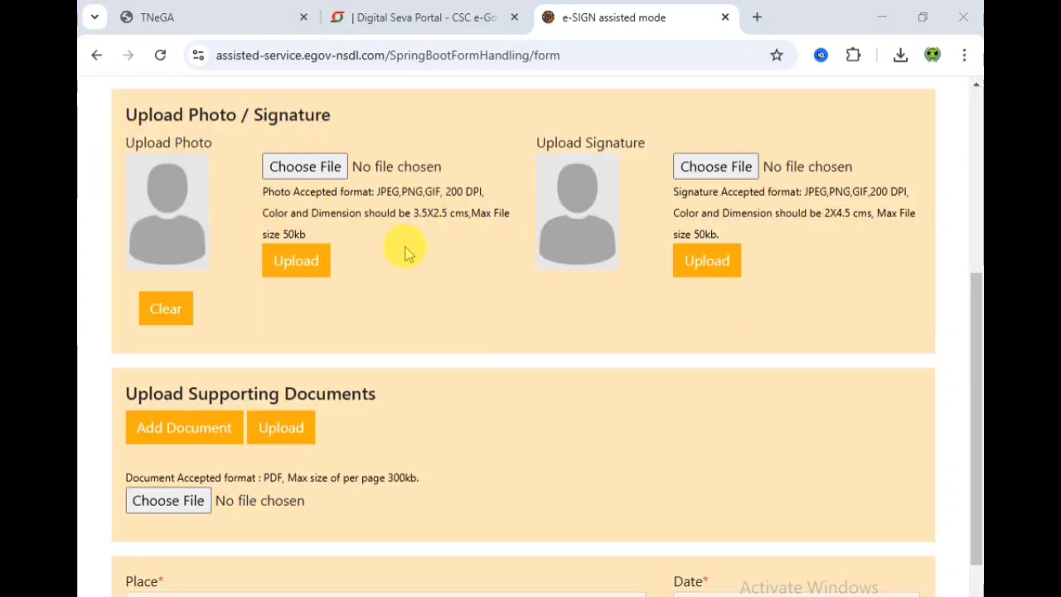
{"action": "left_click_drag", "start_coordinate": [379, 192], "coordinate": [484, 189]}
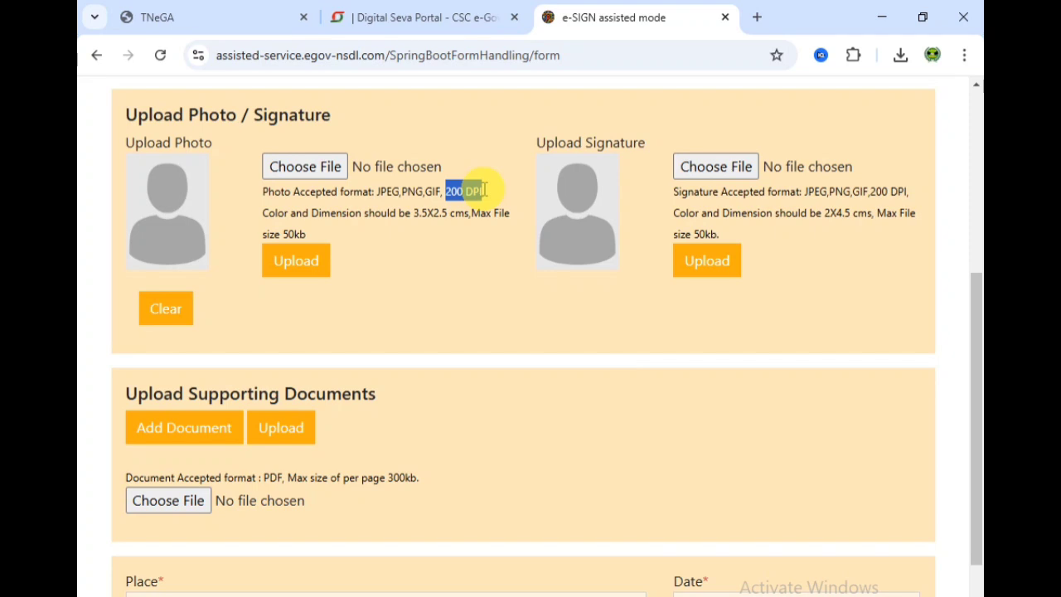
{"action": "left_click", "coordinate": [459, 254]}
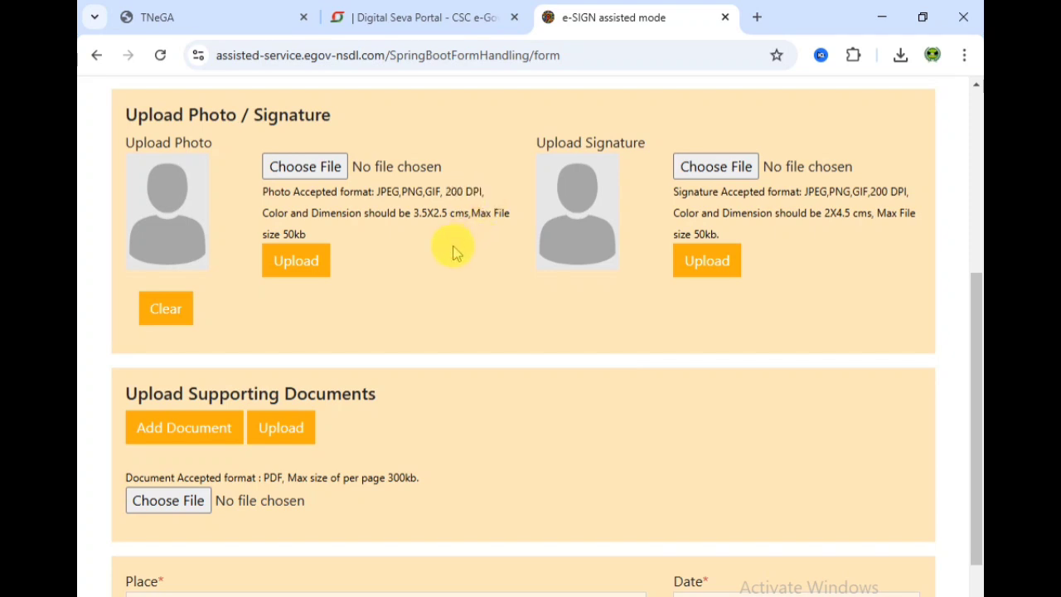
{"action": "double_click", "coordinate": [296, 233]}
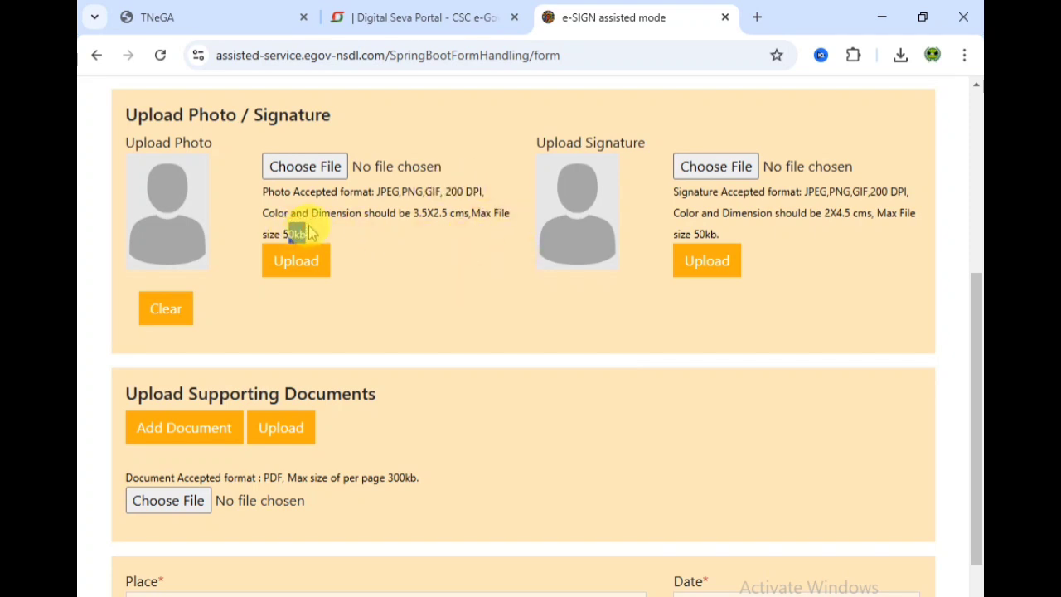
Upload the applicant's photo and signature images meeting the 200 DPI format requirements
{"action": "left_click", "coordinate": [424, 265]}
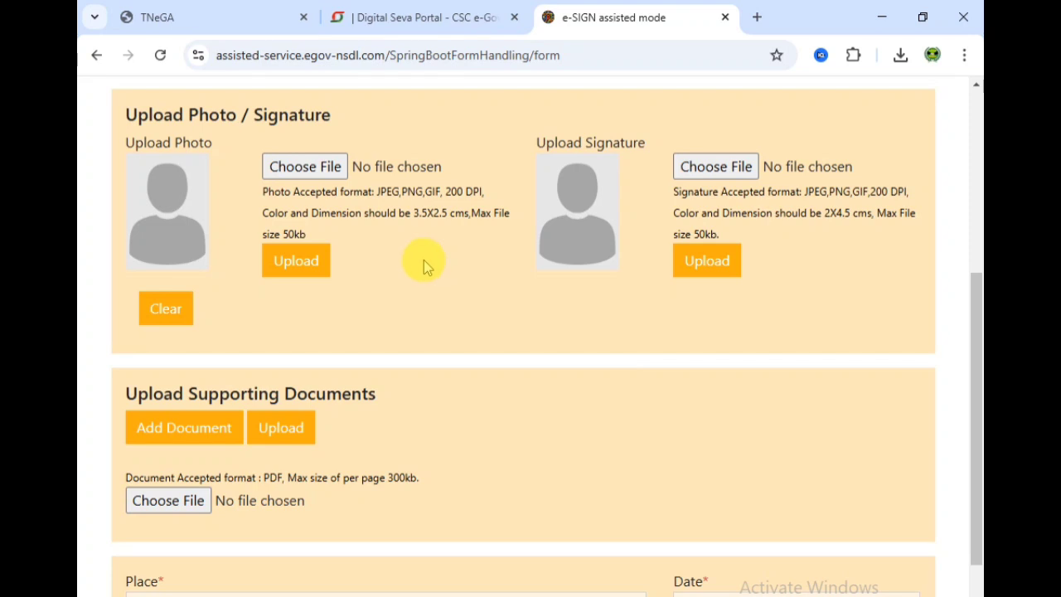
{"action": "double_click", "coordinate": [454, 191]}
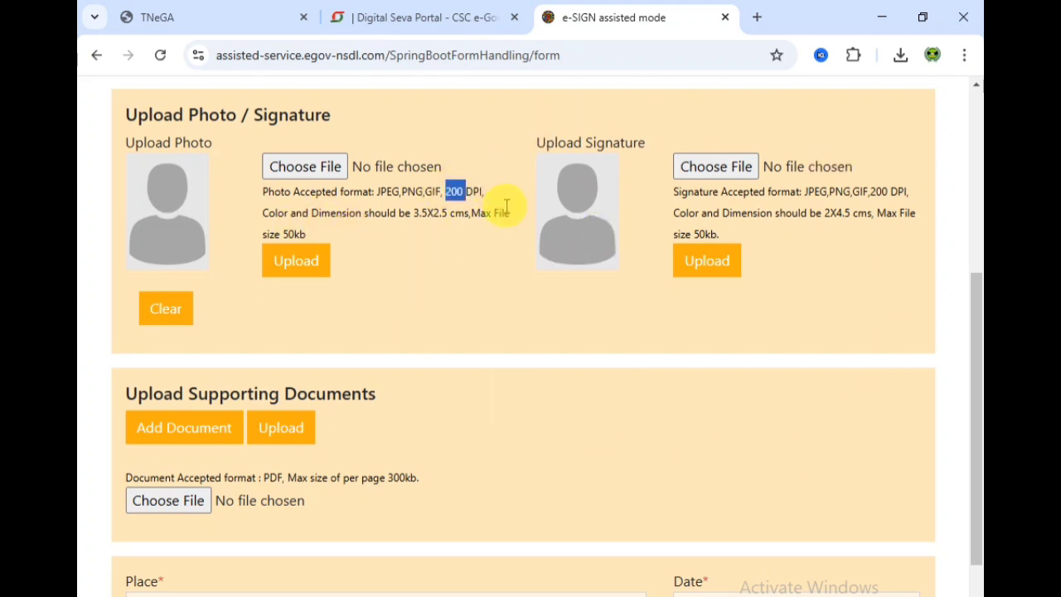
{"action": "double_click", "coordinate": [877, 191]}
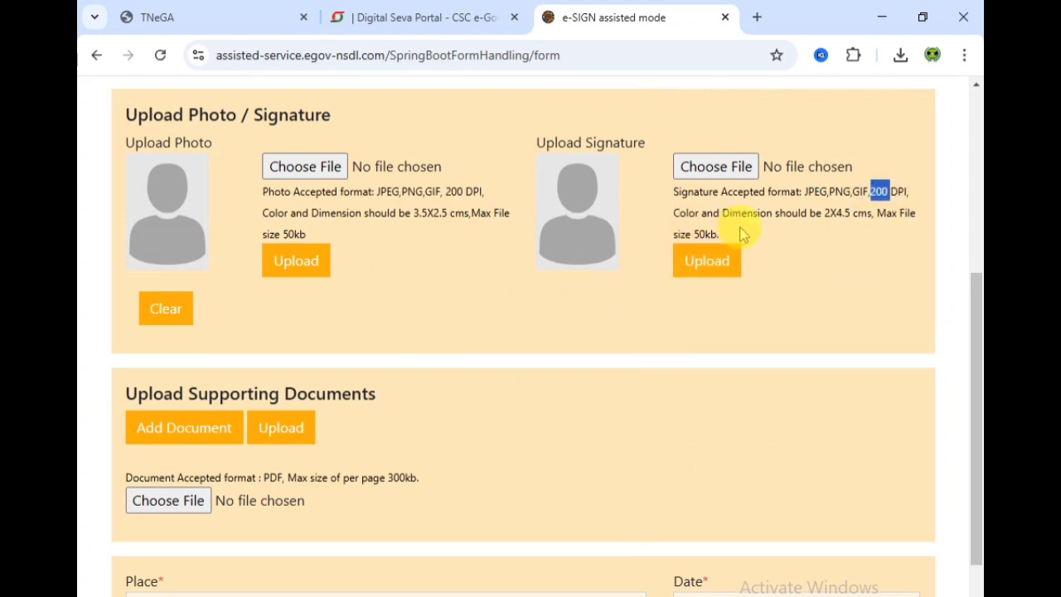
{"action": "left_click", "coordinate": [804, 295]}
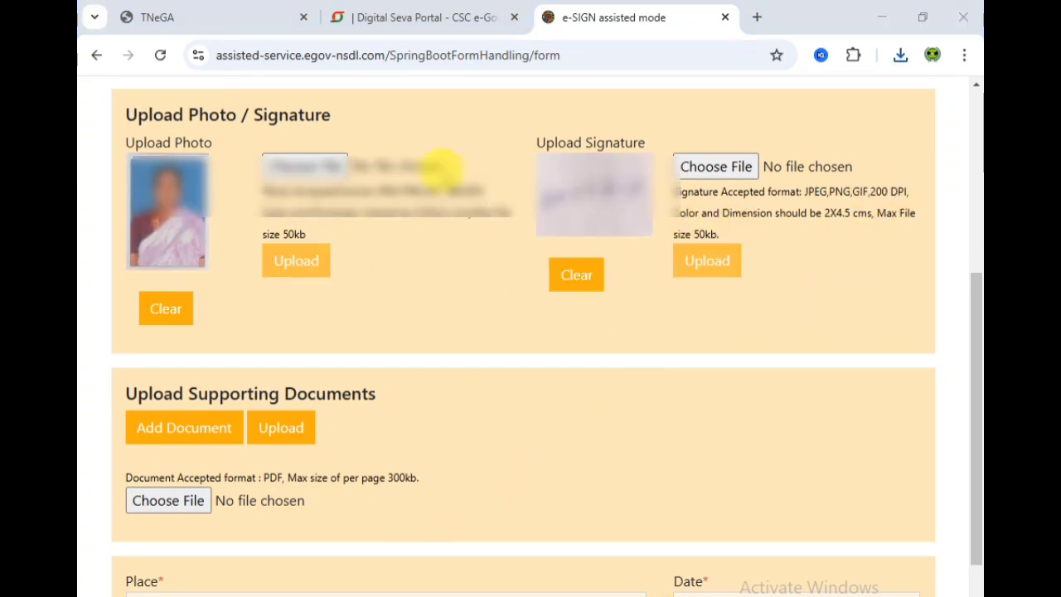
{"action": "left_click", "coordinate": [304, 169]}
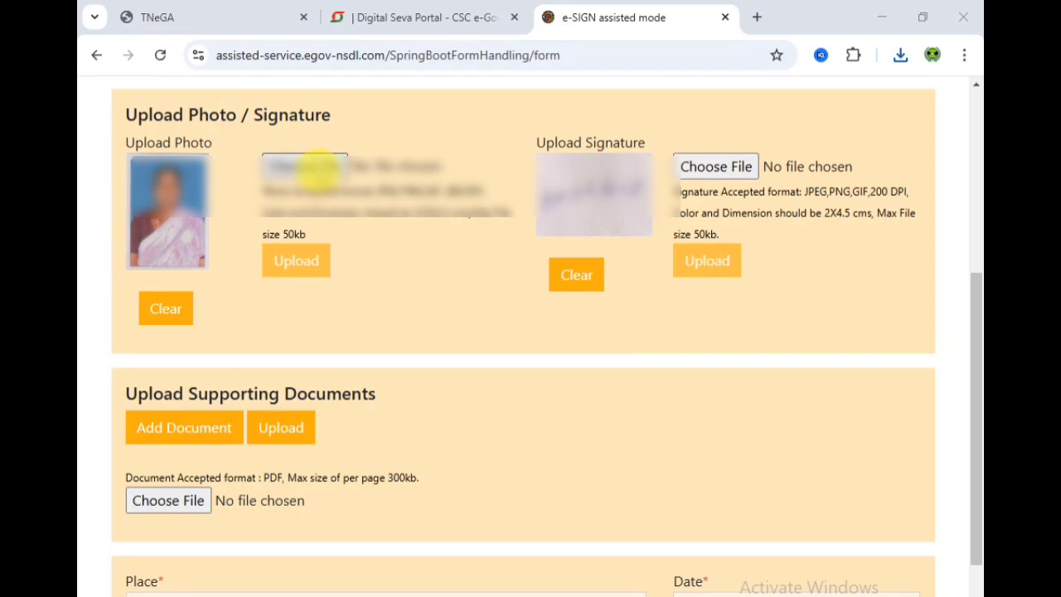
{"action": "left_click", "coordinate": [292, 261]}
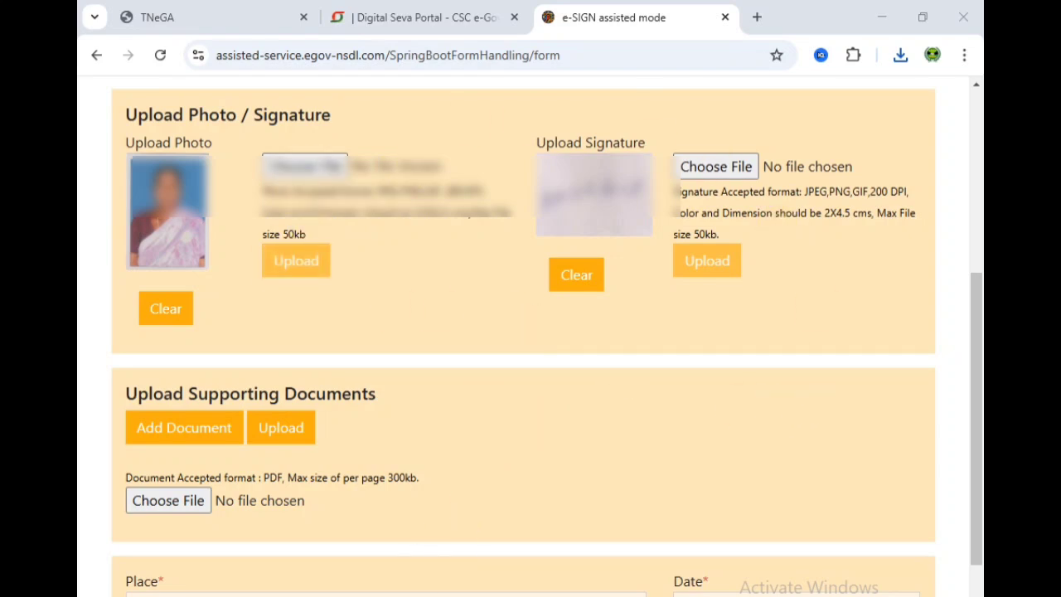
Attach download.pdf as the supporting document and upload it
{"action": "scroll", "coordinate": [530, 332], "scroll_direction": "down", "scroll_amount": 2}
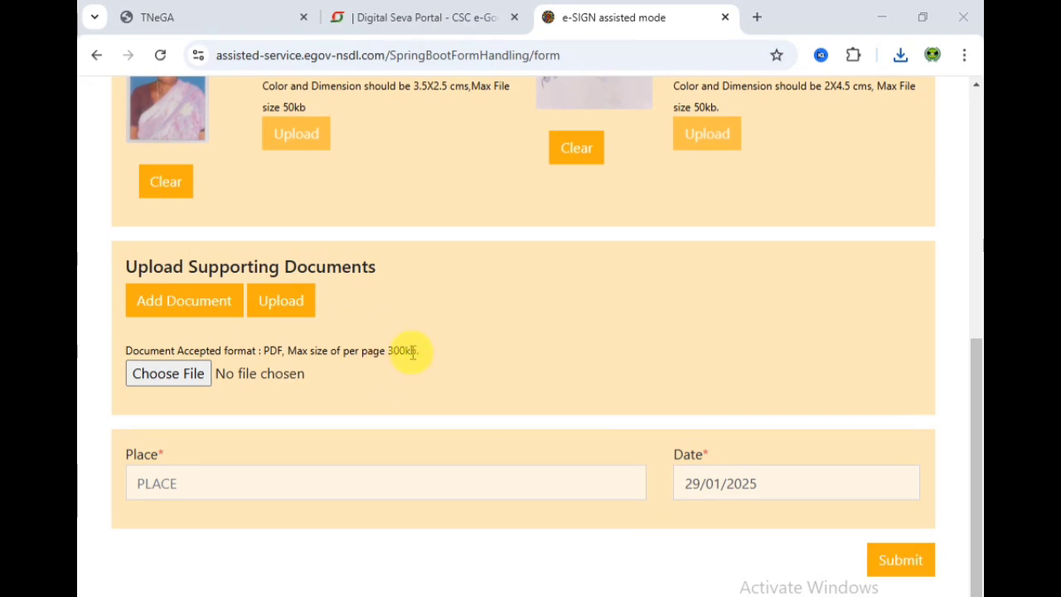
{"action": "left_click", "coordinate": [157, 373]}
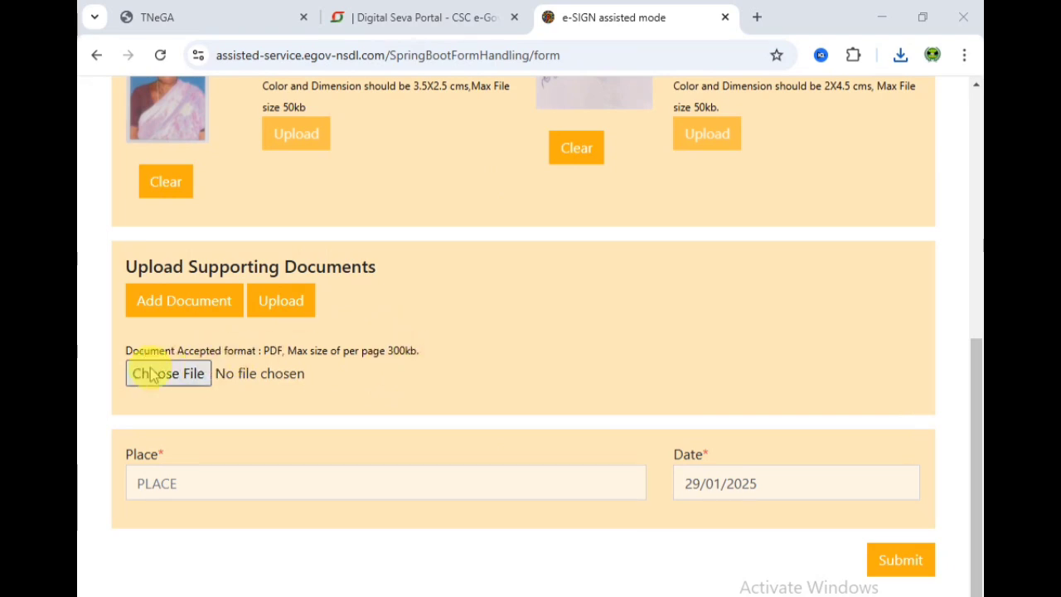
{"action": "double_click", "coordinate": [355, 542]}
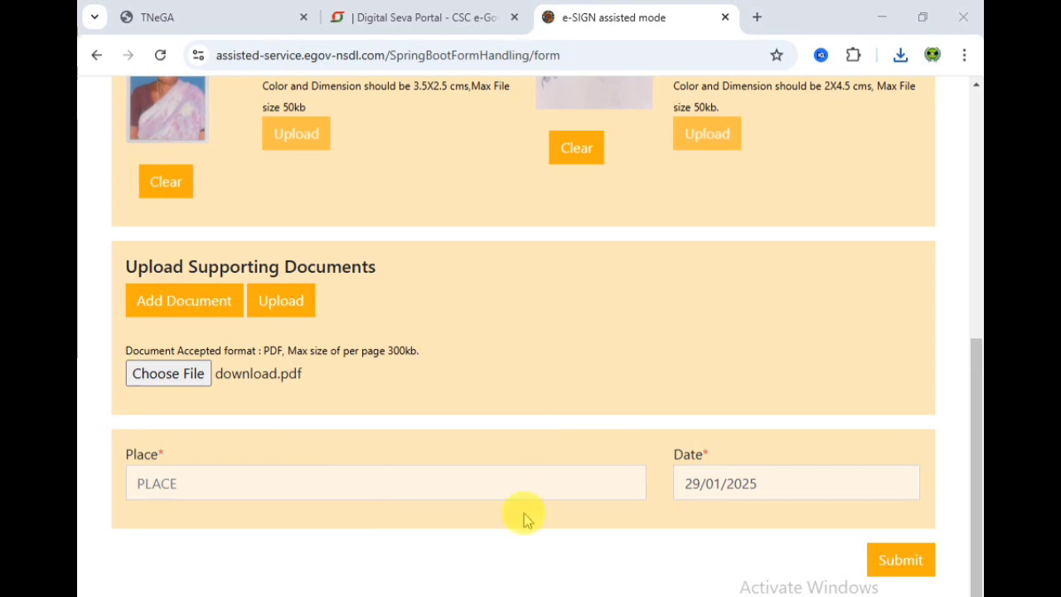
{"action": "left_click", "coordinate": [220, 310]}
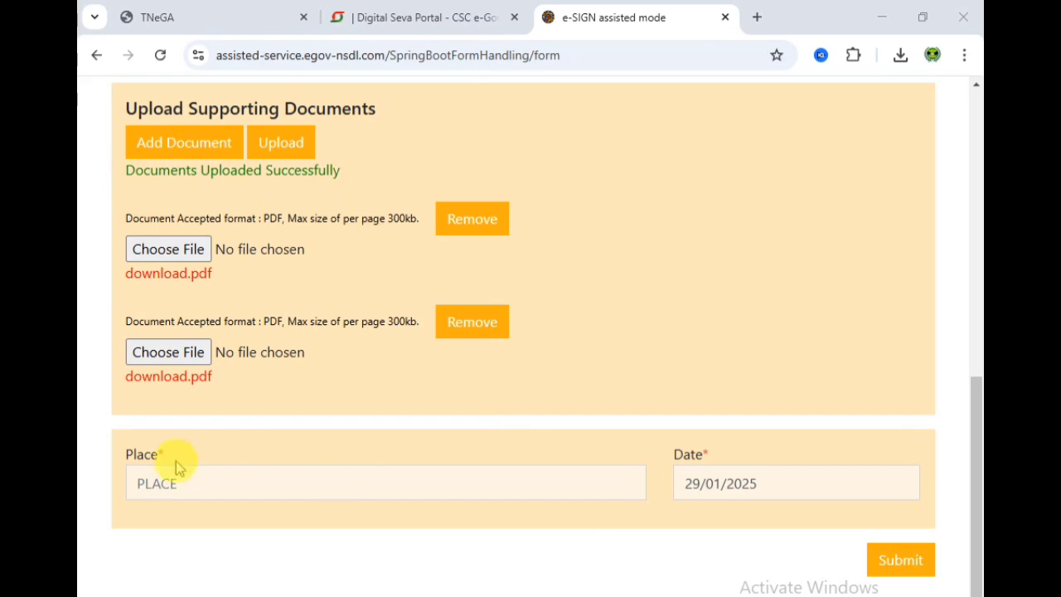
Enter MADURAI as the place and submit the application form
{"action": "left_click", "coordinate": [221, 483]}
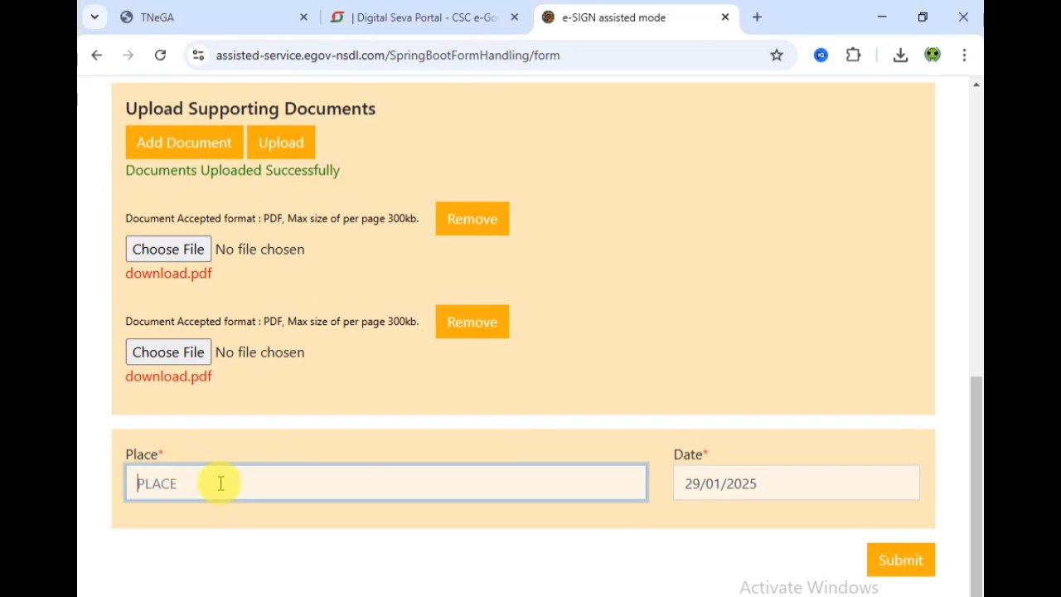
{"action": "type", "text": "MADURAI"}
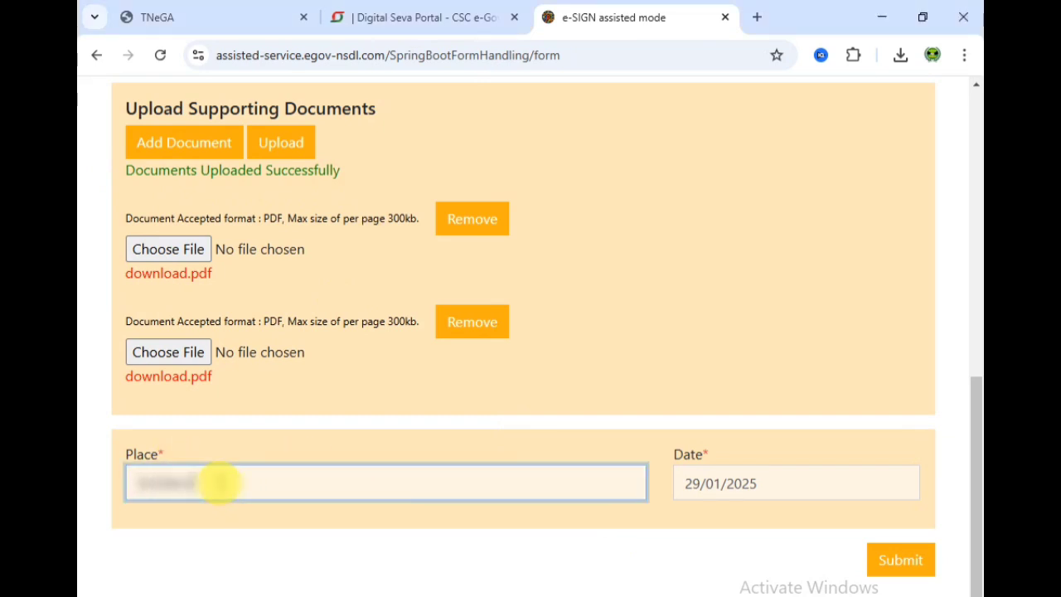
{"action": "left_click", "coordinate": [477, 565]}
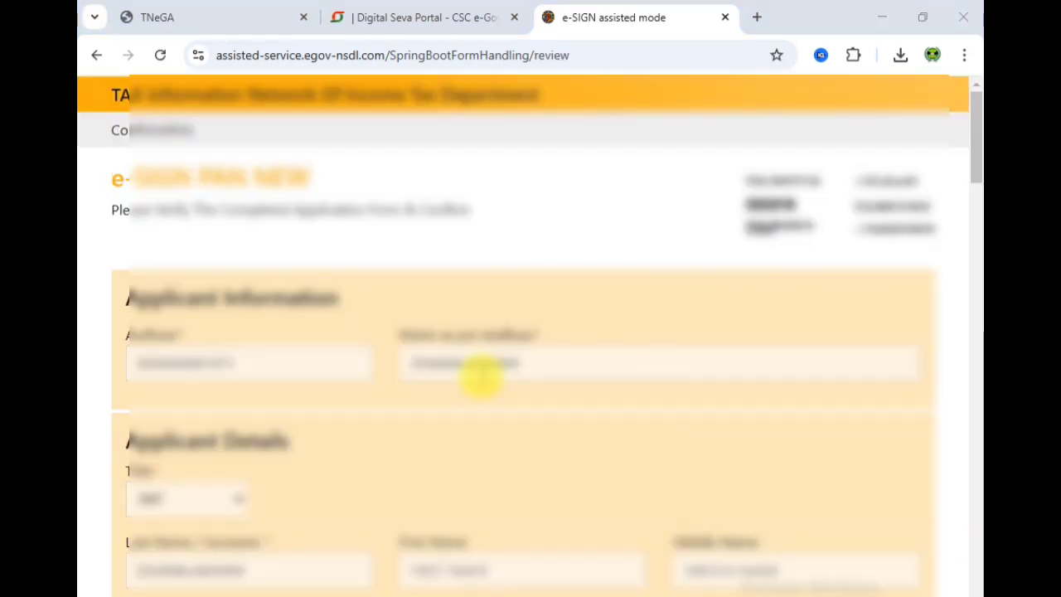
Scroll through the review page to verify the completed application details
{"action": "left_click", "coordinate": [650, 455]}
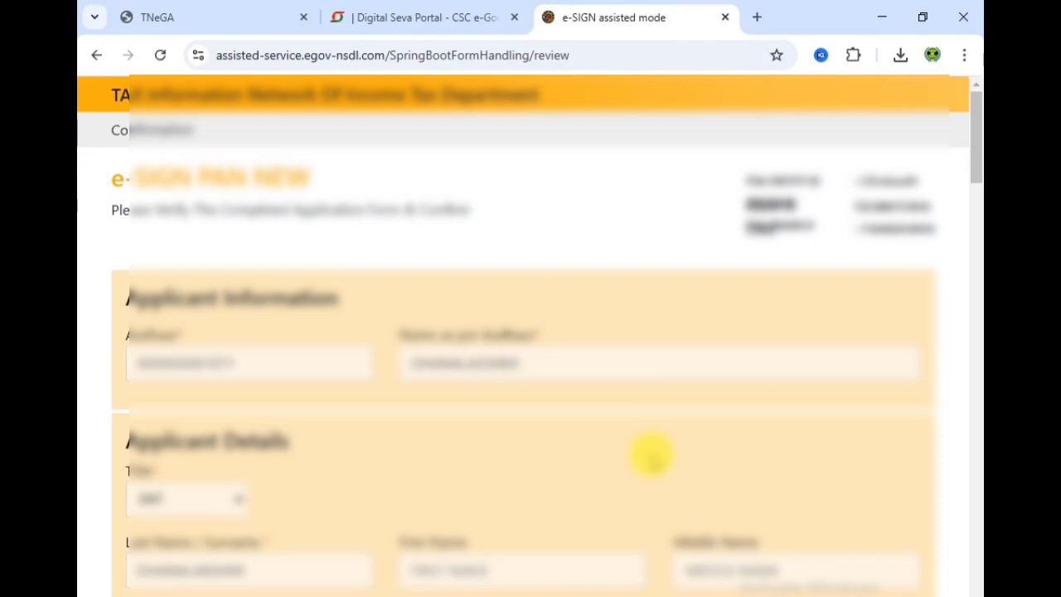
{"action": "scroll", "coordinate": [651, 454], "scroll_direction": "down", "scroll_amount": 8}
{"action": "scroll", "coordinate": [651, 454], "scroll_direction": "down", "scroll_amount": 15}
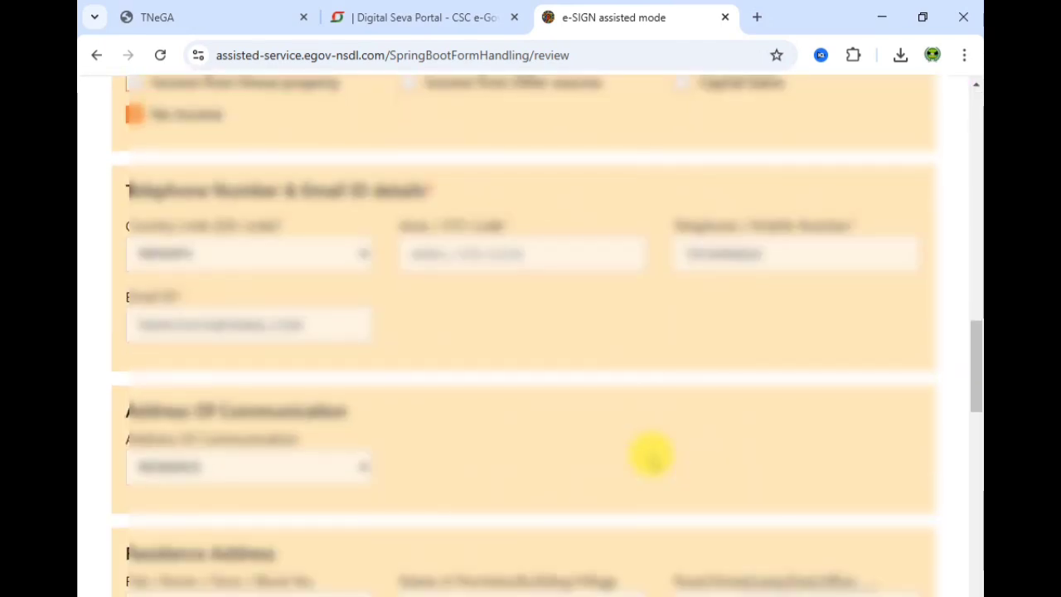
{"action": "scroll", "coordinate": [650, 454], "scroll_direction": "down", "scroll_amount": 5}
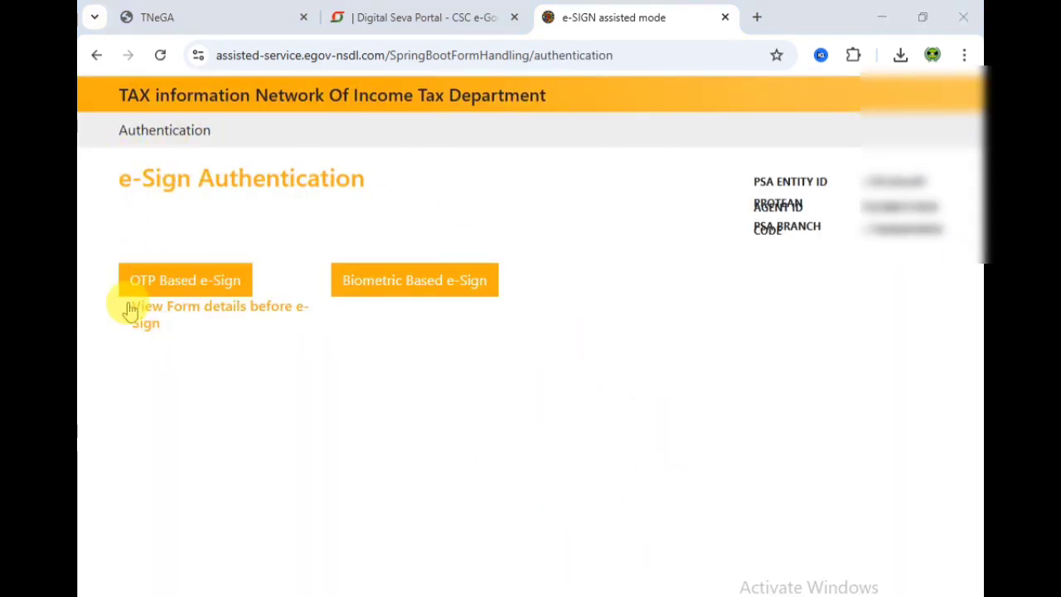
Choose OTP-based e-Sign and accept the Protean authorization consent checkbox
{"action": "left_click", "coordinate": [411, 286]}
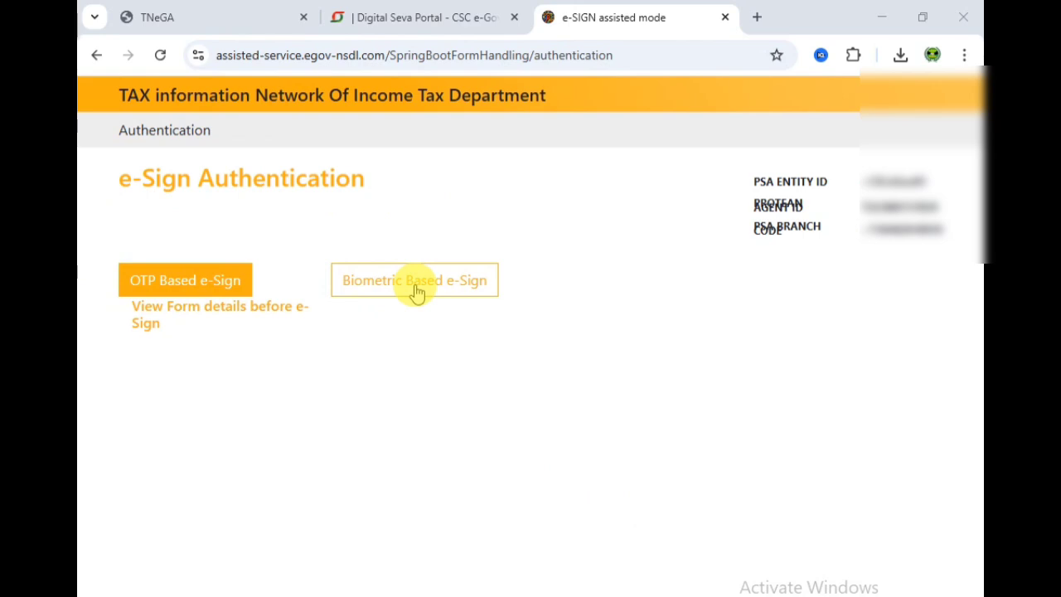
{"action": "left_click", "coordinate": [210, 286]}
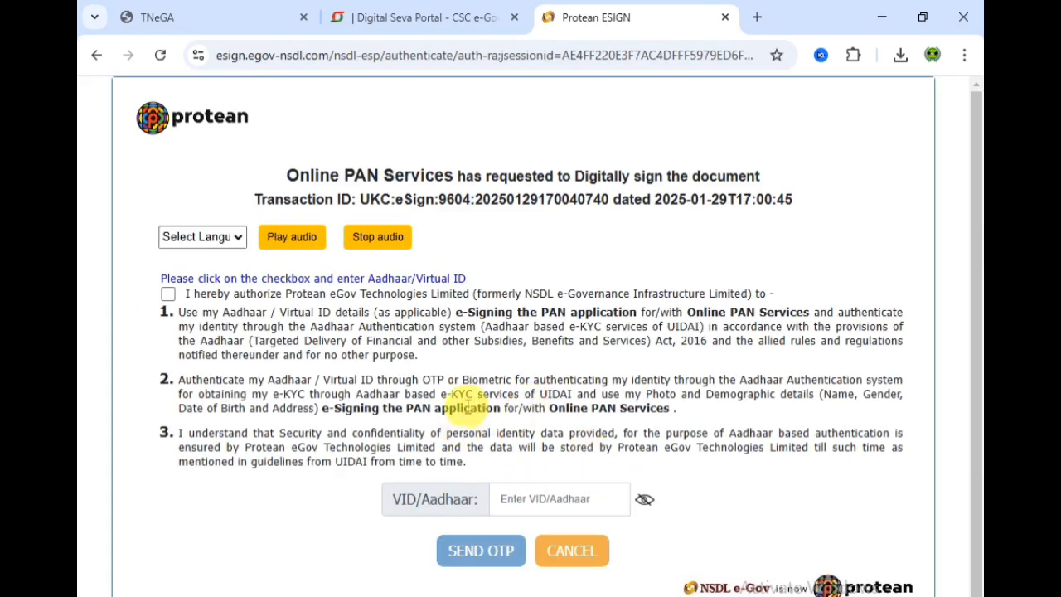
{"action": "left_click", "coordinate": [168, 295]}
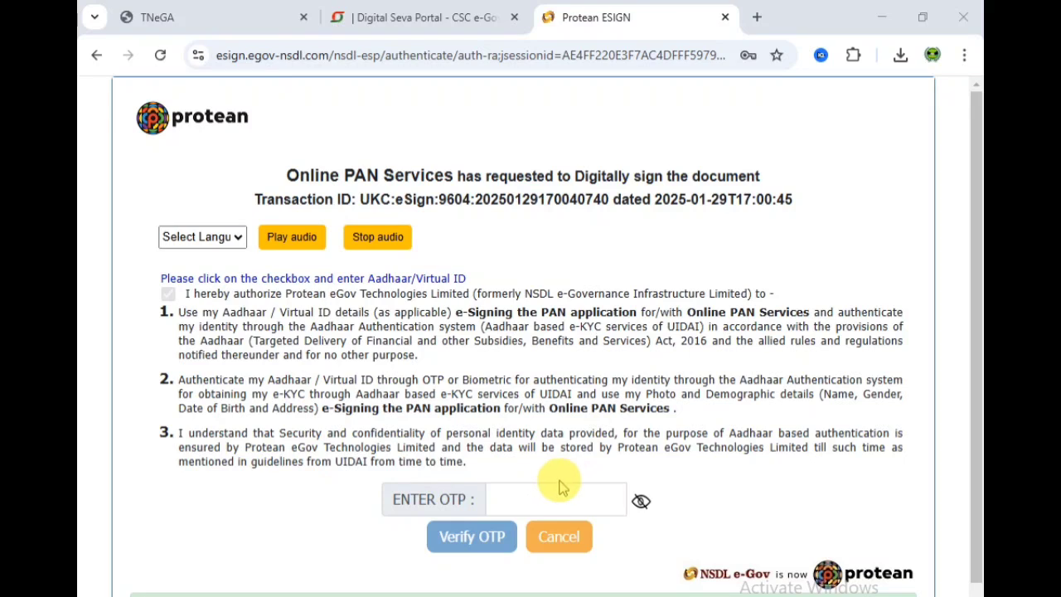
Enter the one-time password and verify it to e-sign the PAN application
{"action": "left_click", "coordinate": [550, 490]}
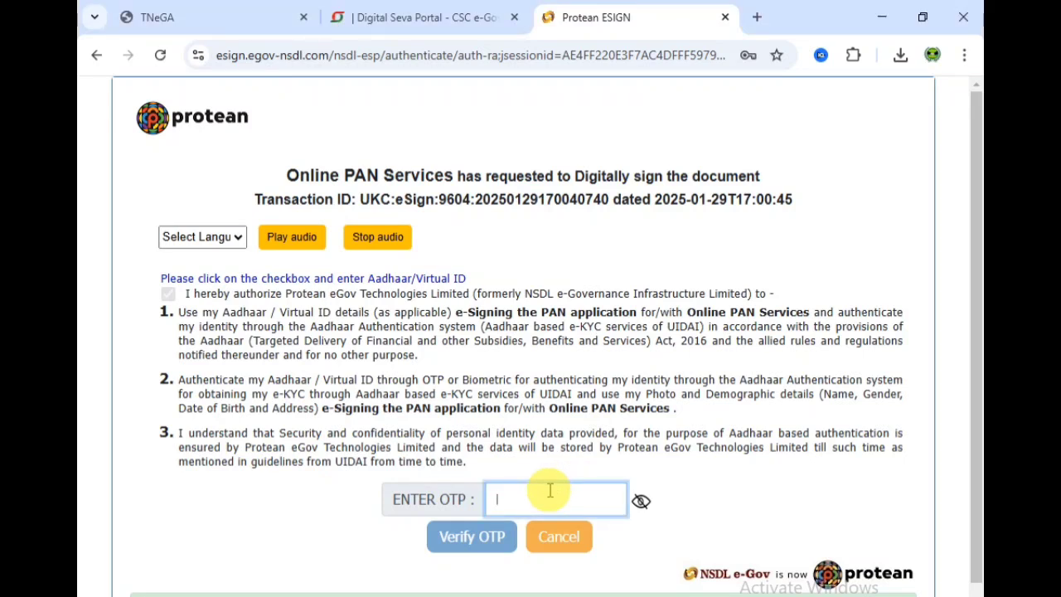
{"action": "type", "text": "1"}
{"action": "type", "text": "•••••"}
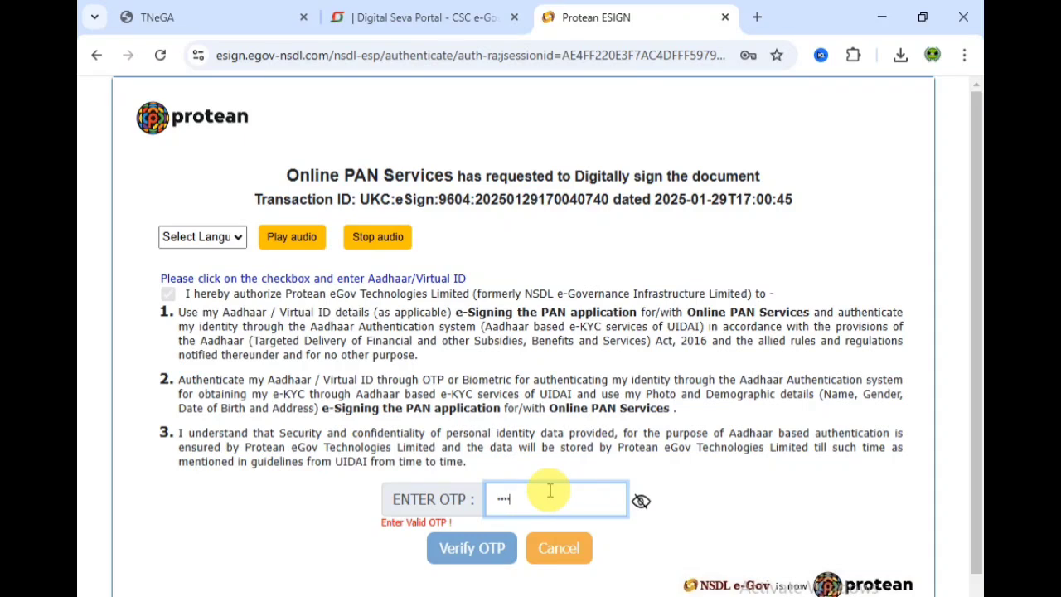
{"action": "left_click", "coordinate": [471, 537]}
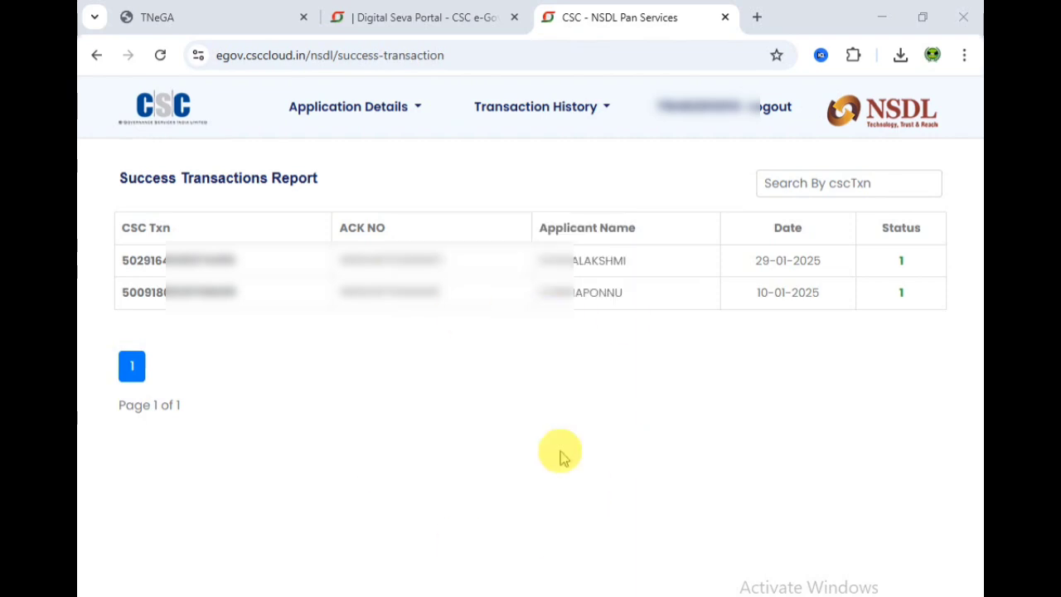
Open the success transactions report from the transaction history
{"action": "left_click", "coordinate": [604, 106]}
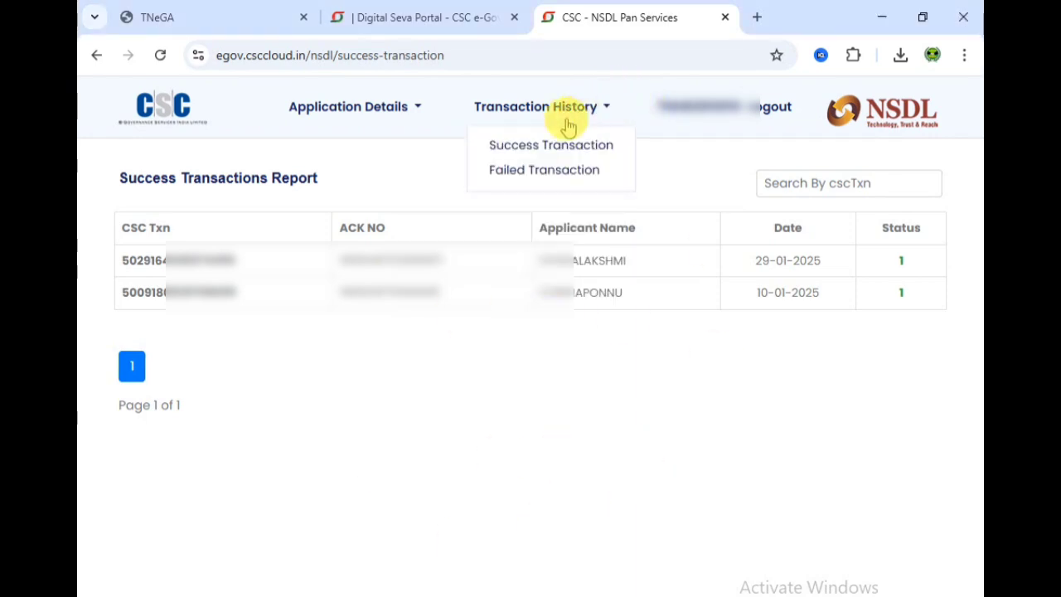
{"action": "left_click", "coordinate": [519, 147]}
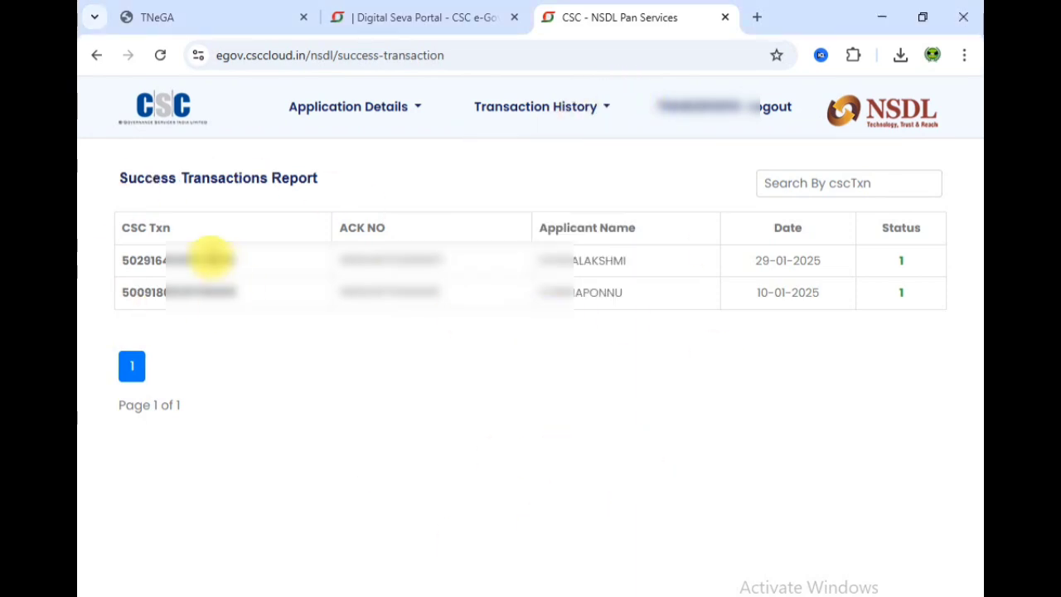